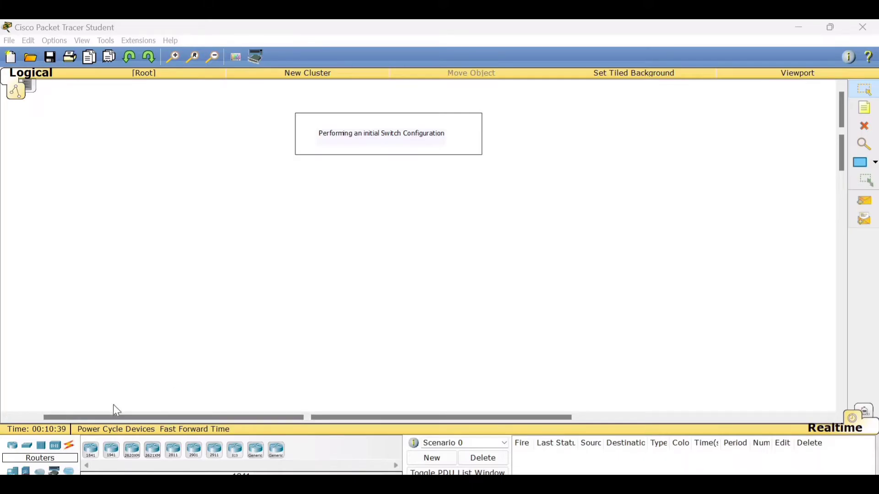
- Place a 2950-24 switch, Switch0, on the canvas below the title note
left_click(28, 448)
left_click(90, 451)
left_click(402, 251)
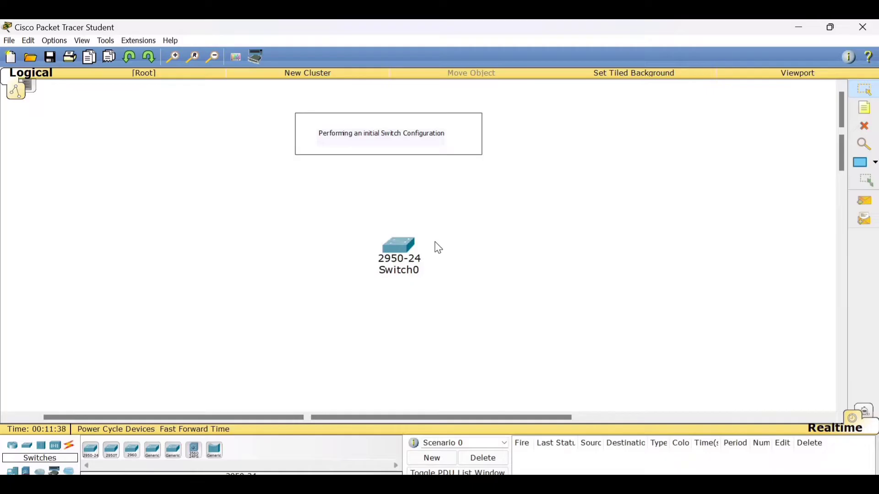
left_click(397, 251)
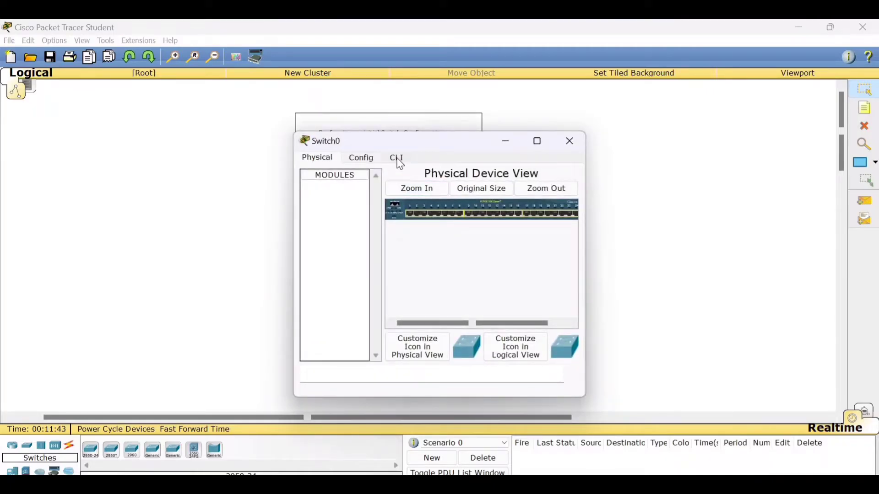
left_click(399, 160)
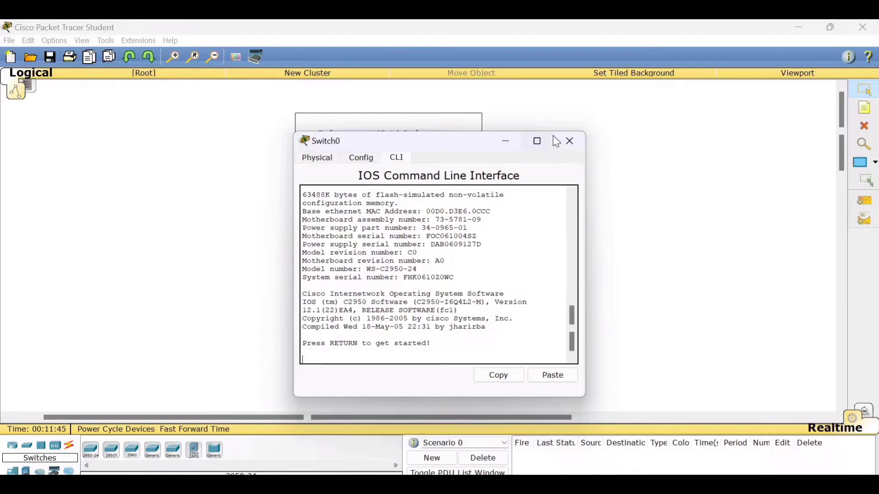
left_click(571, 142)
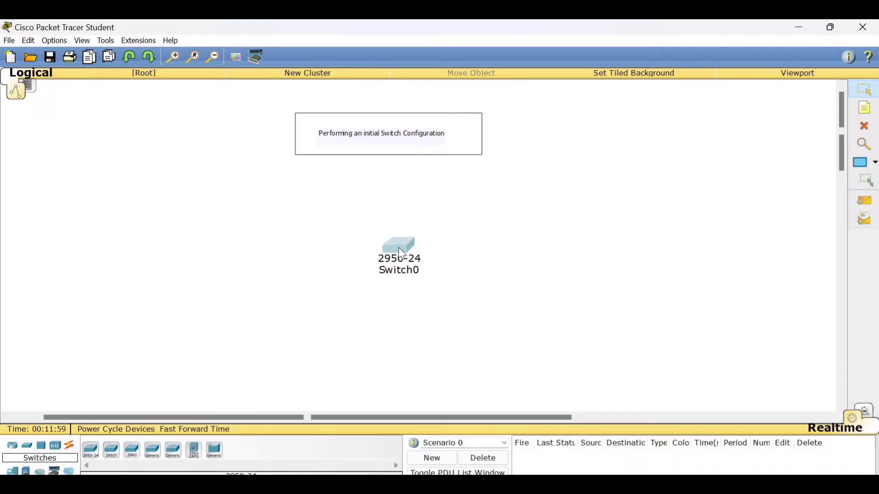
- Add a PC-PT computer, PC0, to the left of Switch0 and show the cable types
left_click(41, 446)
left_click(90, 451)
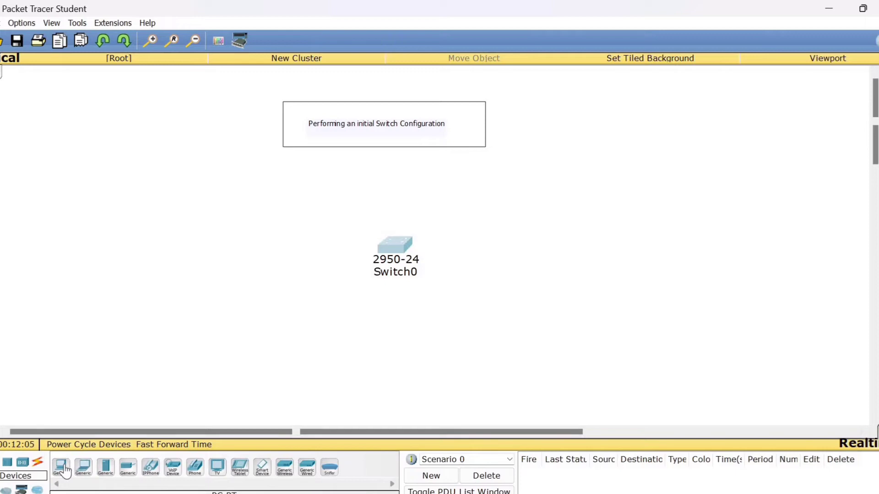
left_click(237, 272)
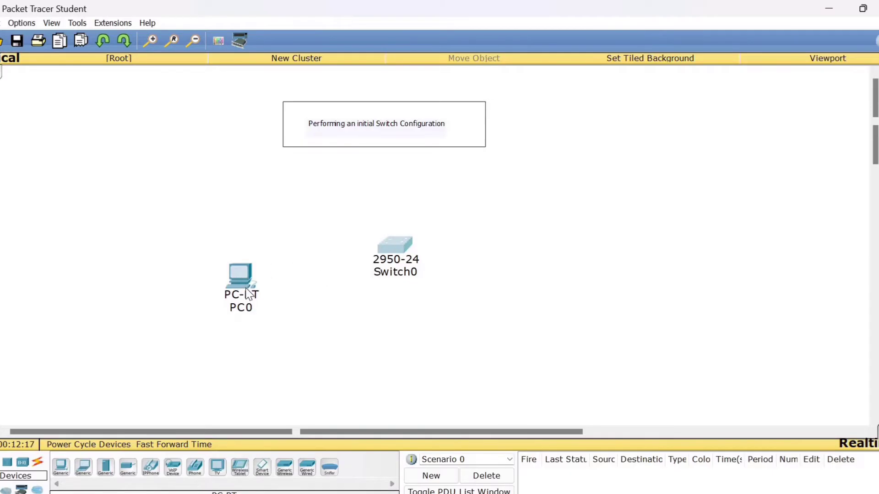
left_click(39, 464)
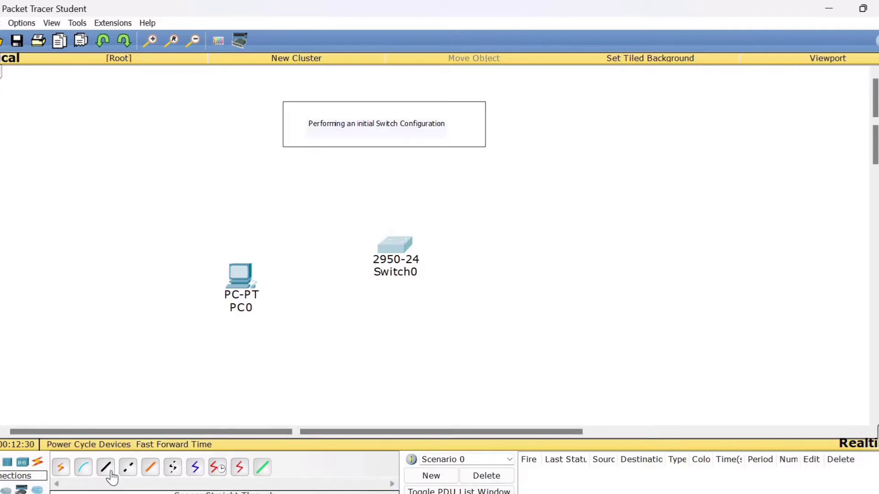
- Link PC0's RS 232 port to Switch0's Console port with a console cable
left_click(88, 474)
left_click(255, 284)
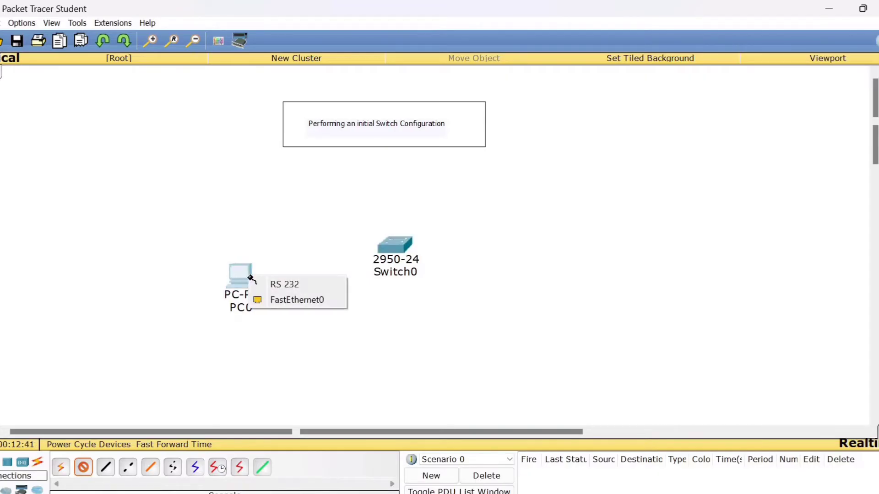
left_click(285, 287)
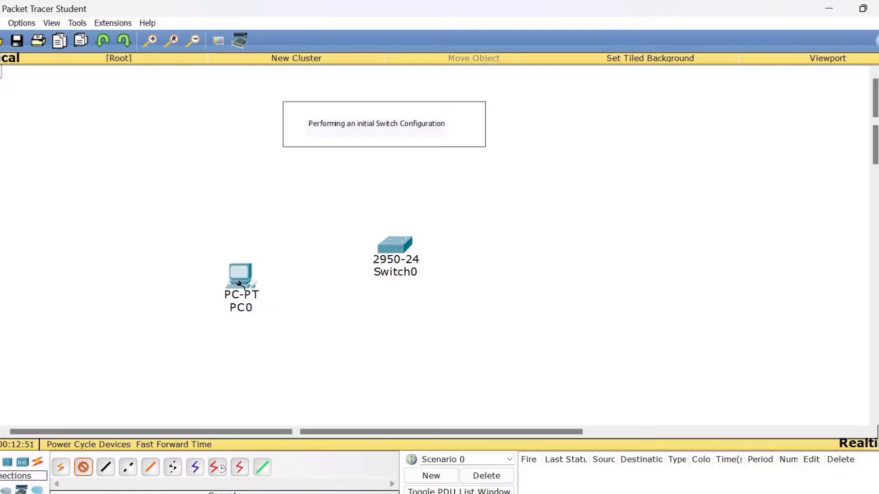
left_click(254, 278)
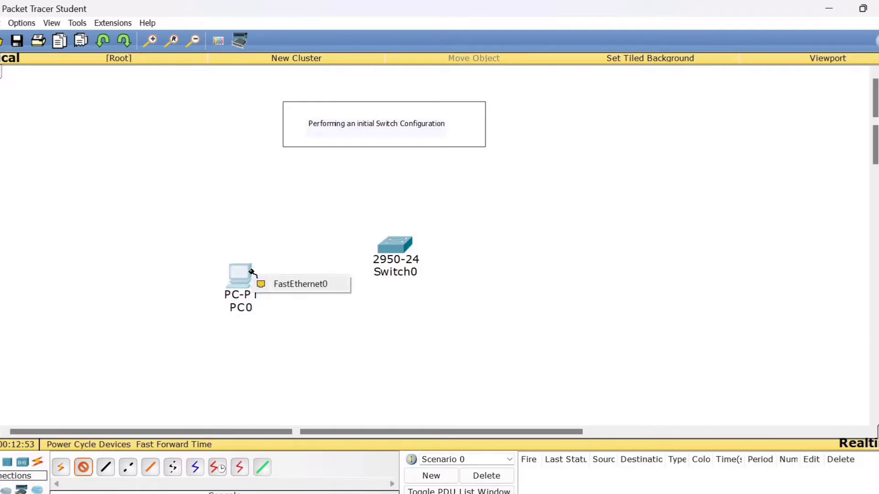
left_click(255, 281)
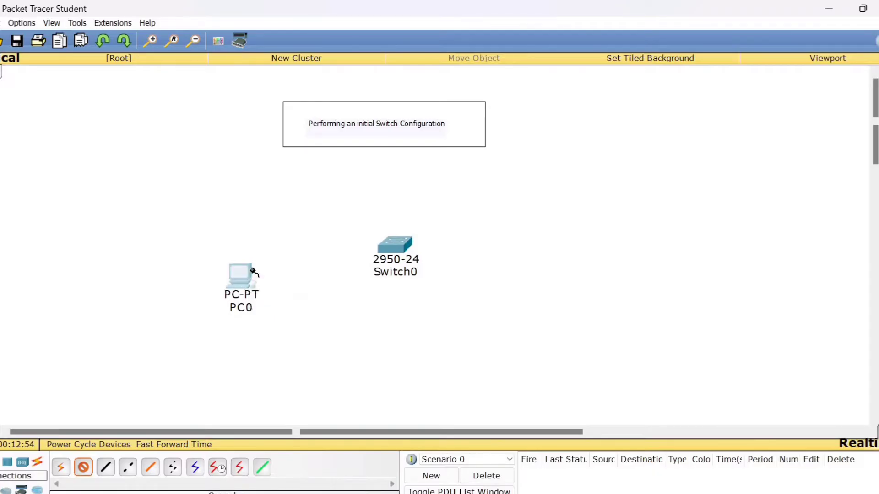
left_click(402, 243)
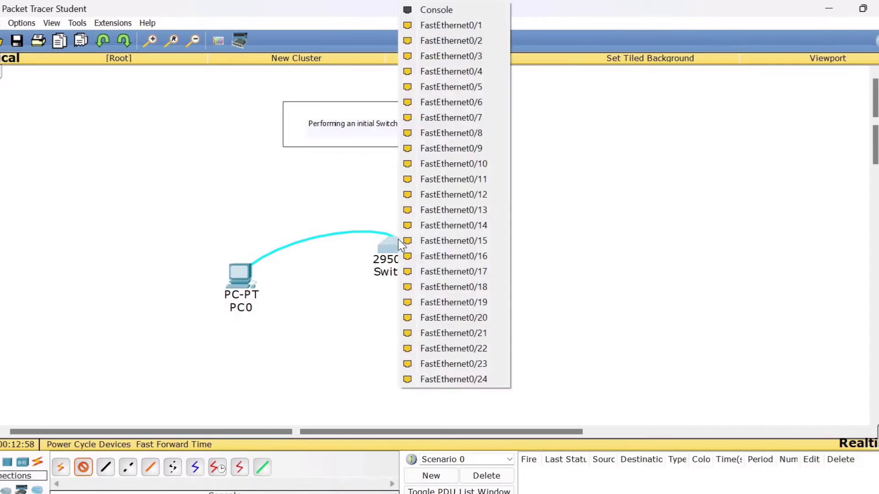
left_click(442, 10)
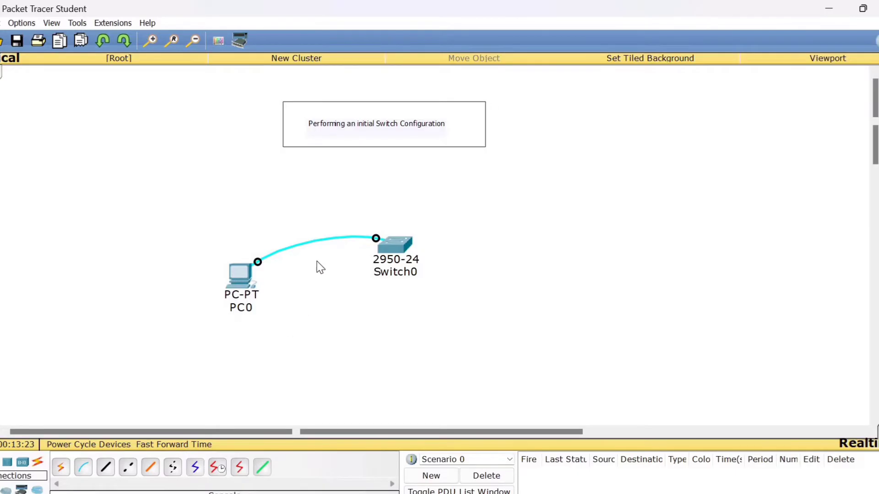
- Open PC0's Desktop Terminal at 9600 baud to show Switch0's boot output
double_click(242, 277)
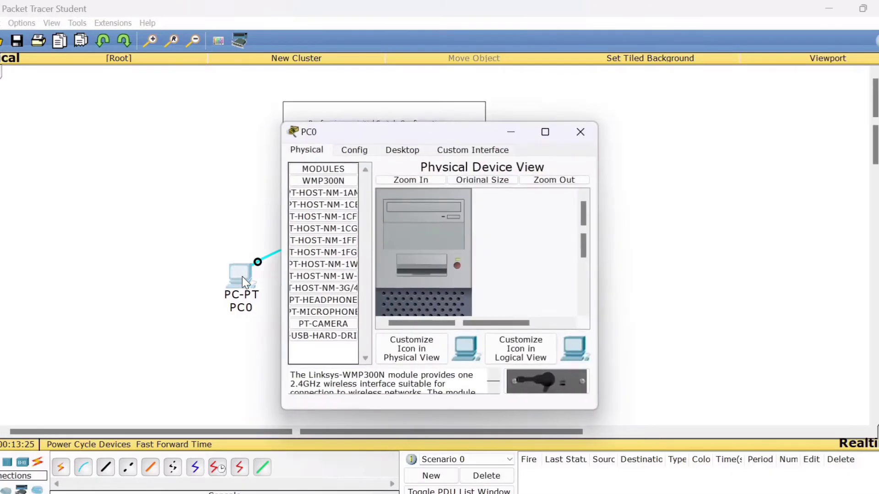
left_click(357, 151)
left_click(396, 151)
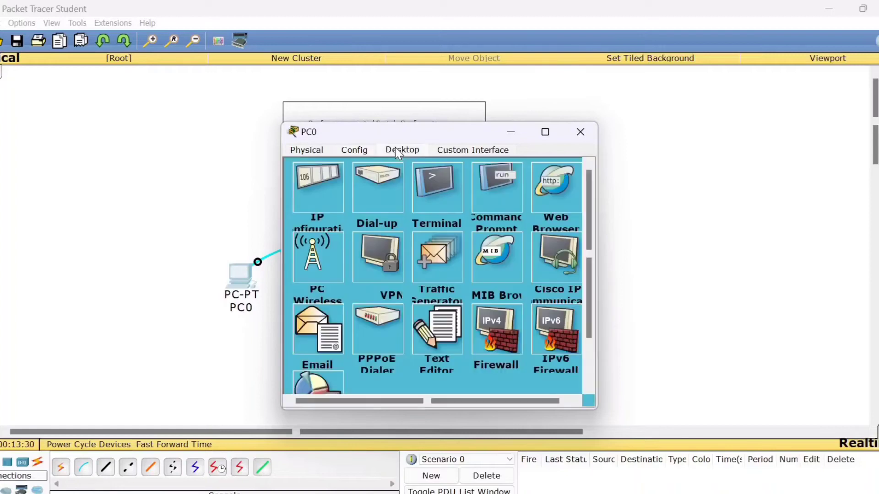
left_click(448, 199)
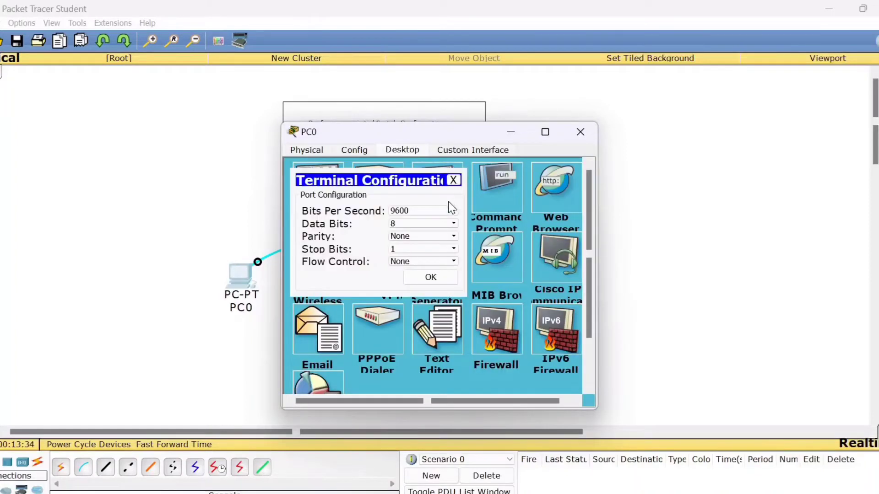
left_click(431, 278)
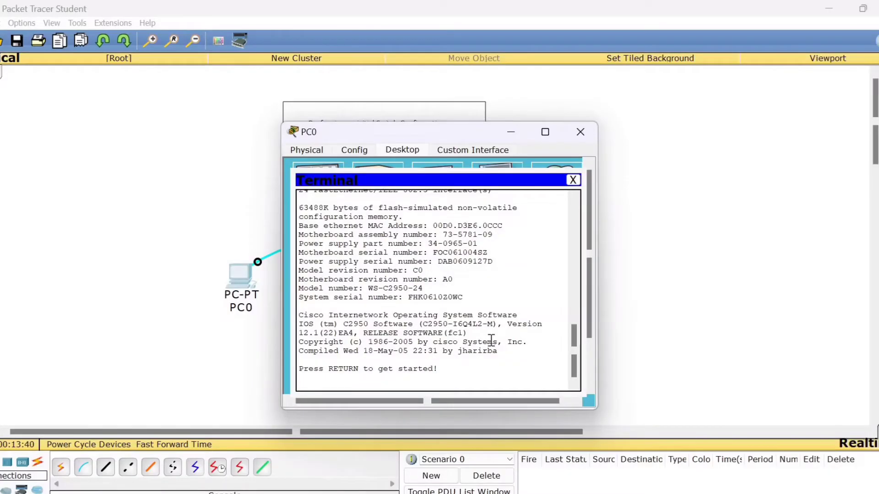
- Run enable and then configure terminal on the switch to reach Switch(config)#
key("Return")
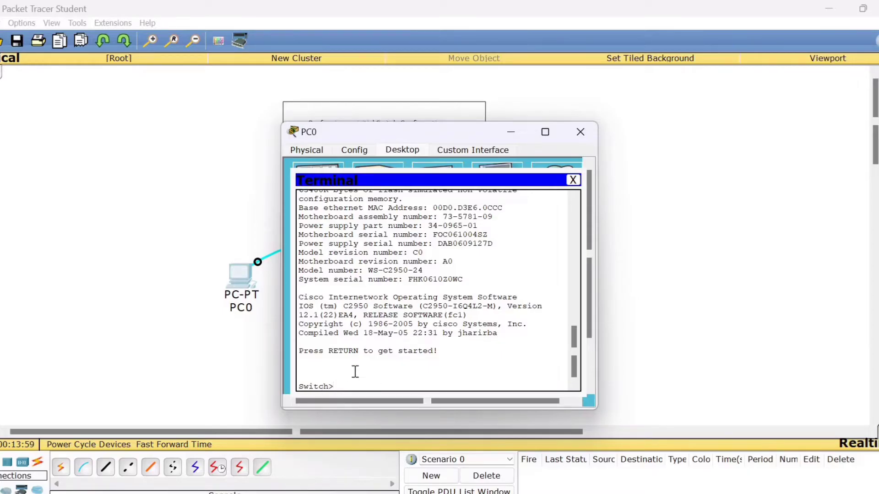
type("hos")
type("en")
type("able")
key("Return")
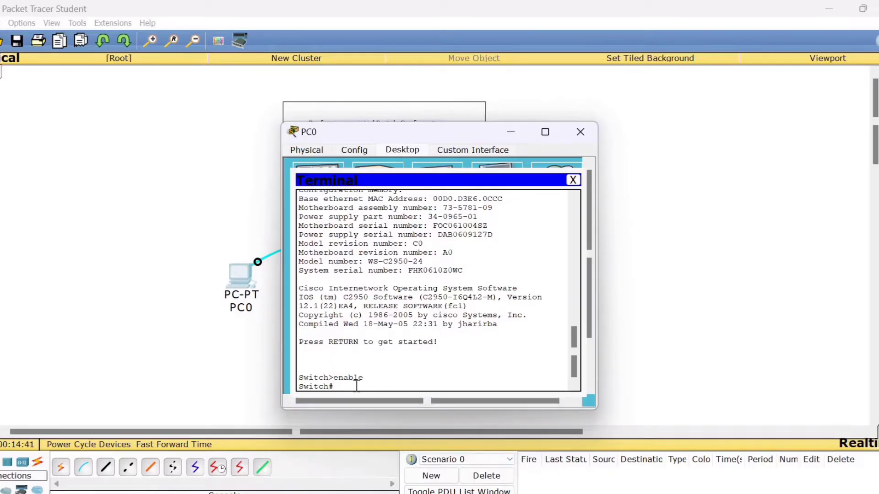
type("configure termina")
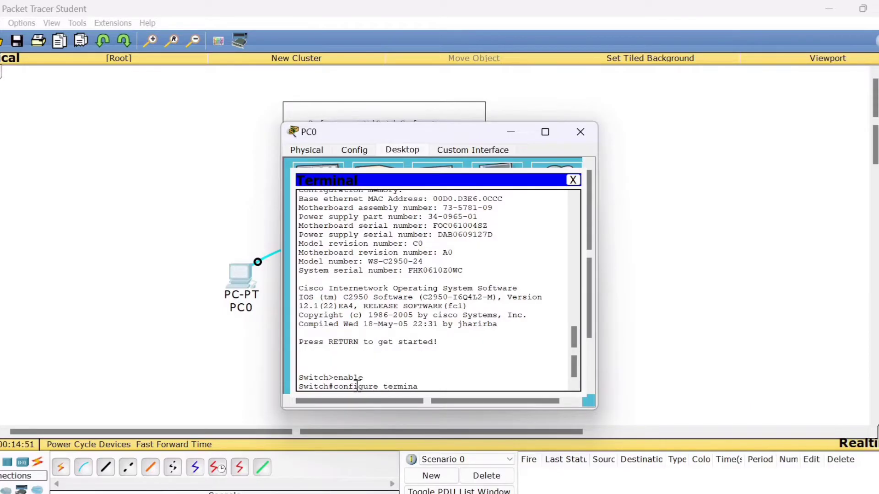
type("l")
key("Return")
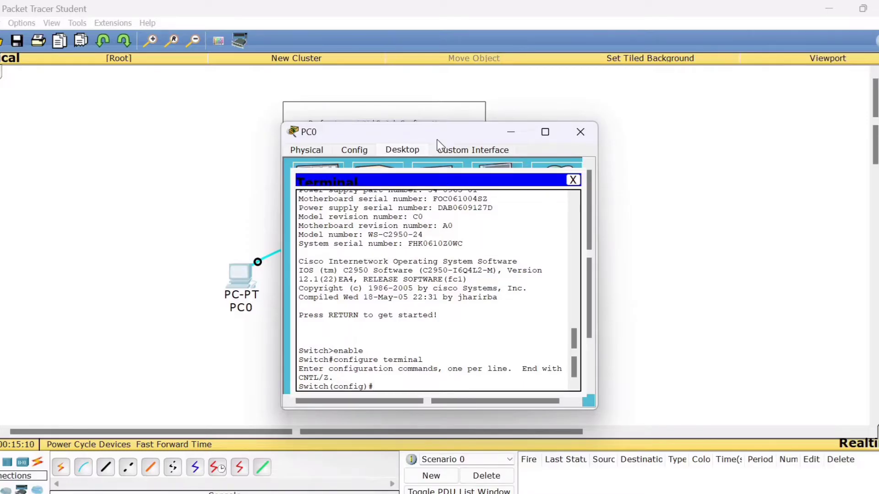
- Set the switch hostname to cseswitch, then exit twice to end the console session
left_click_drag(467, 136, 658, 98)
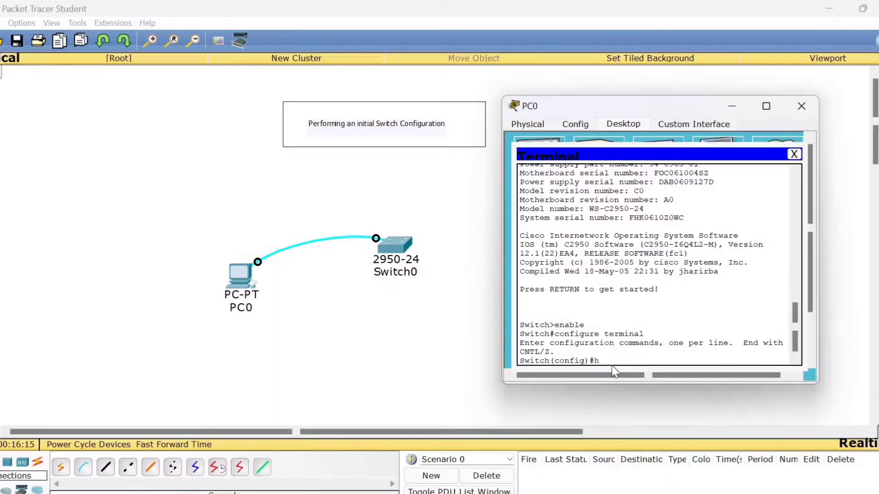
type("stname cseswitch")
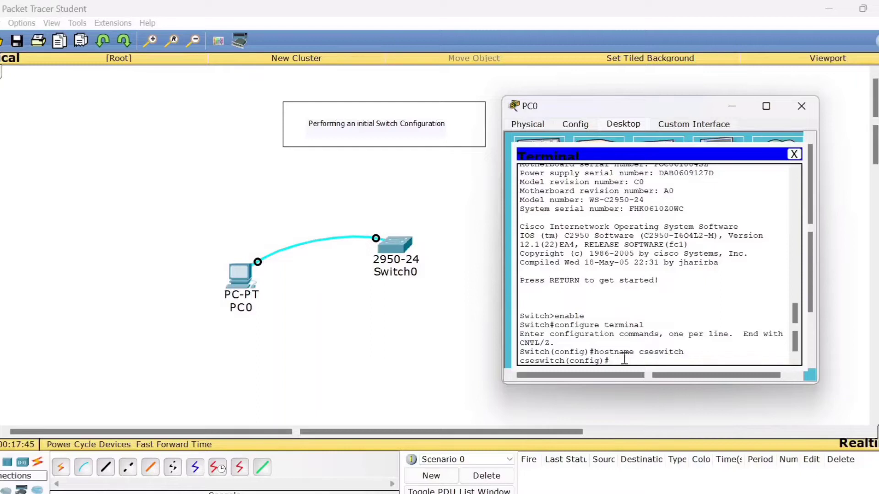
type("exit")
key("Return")
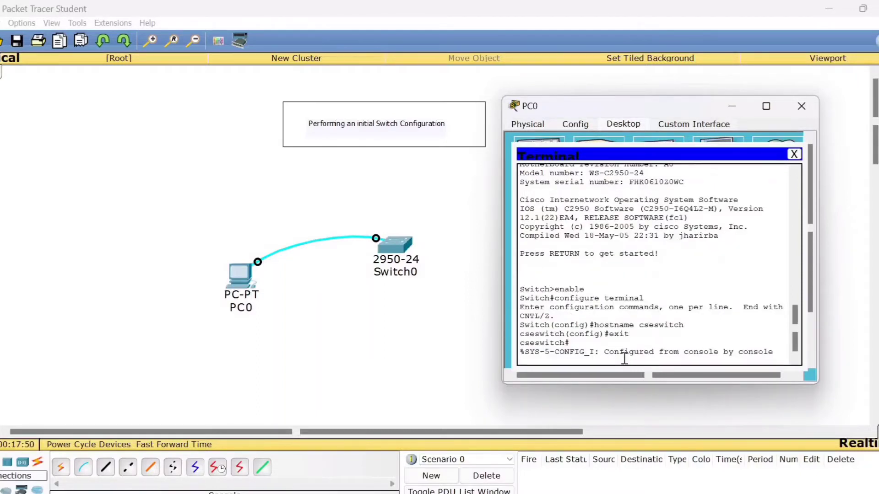
key("Return")
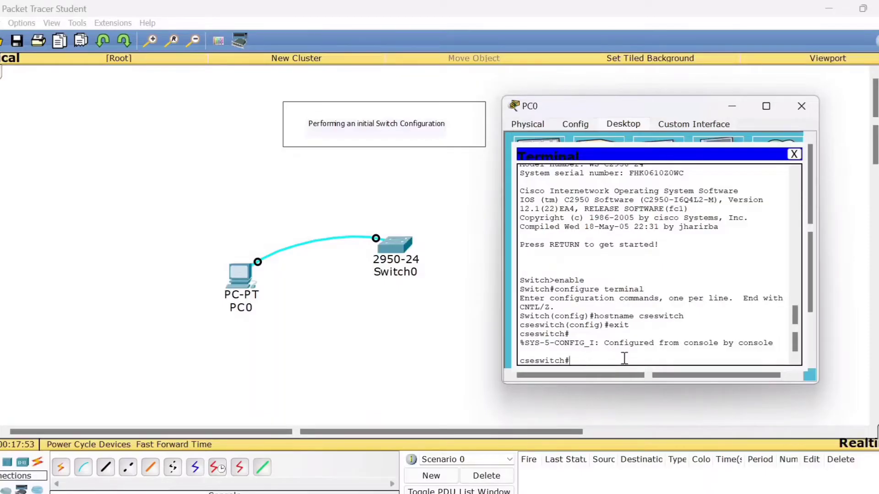
type("exit")
key("Return")
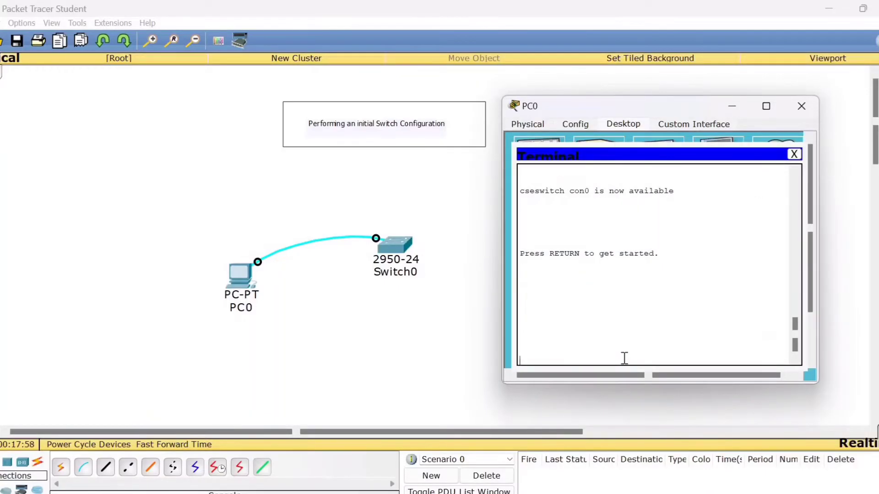
- Set an enable password on cseswitch from global configuration mode, then exit
key("Return")
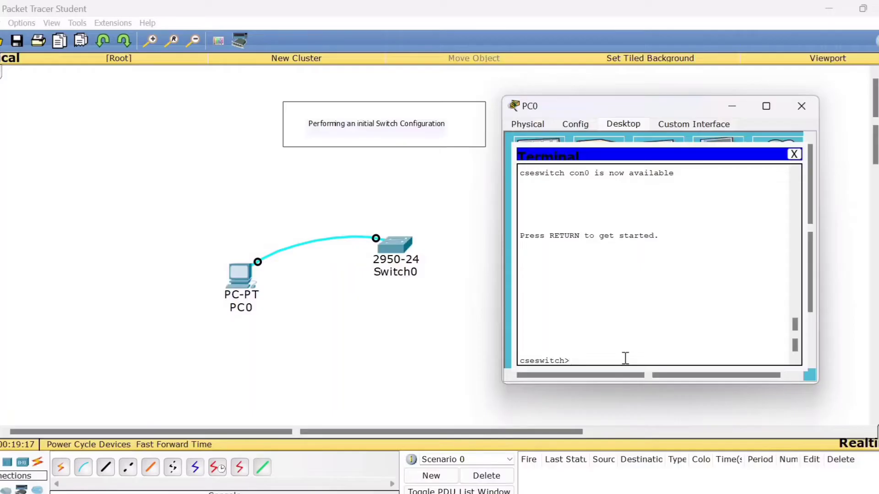
type("enabl")
type("e")
key("Return")
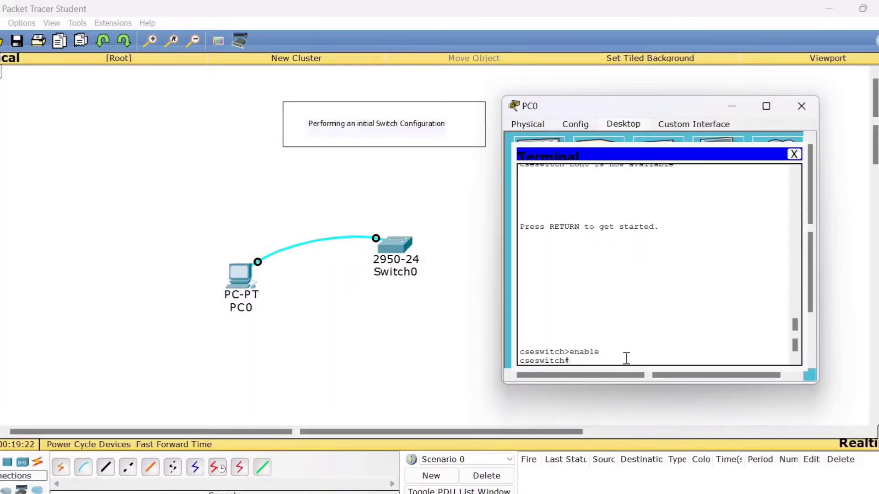
type("configure terminal")
key("Return")
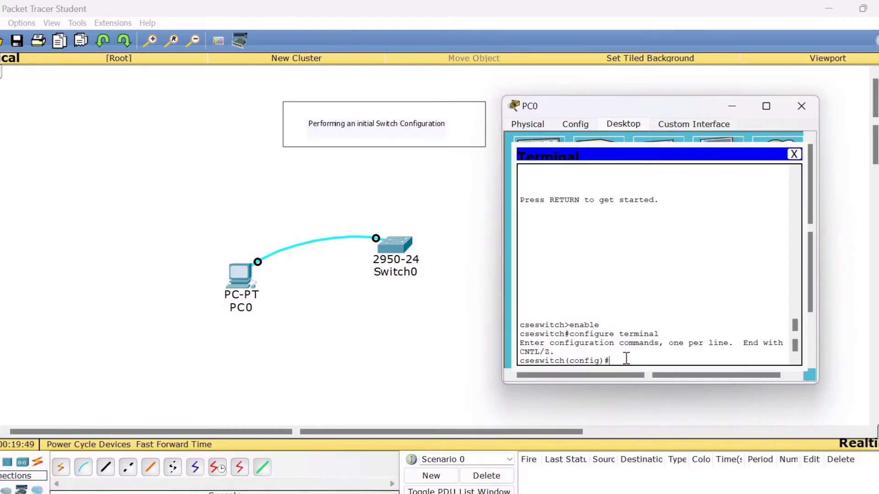
type("enable password cse123")
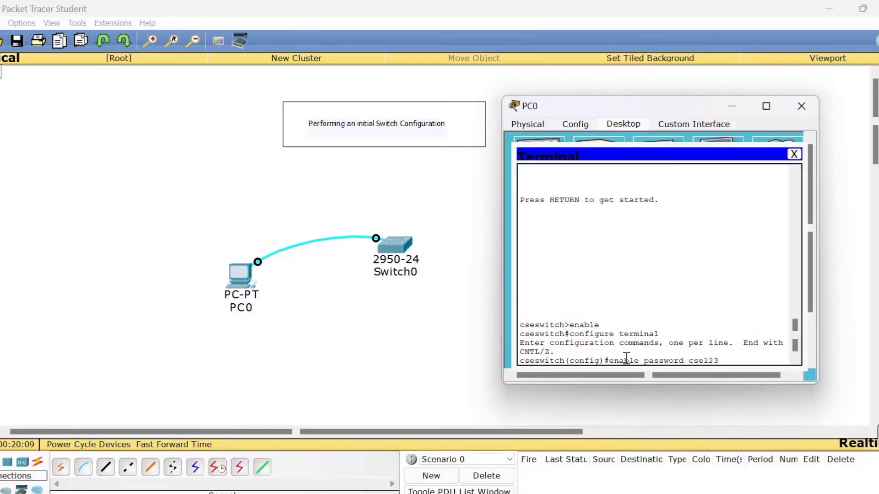
key("Return")
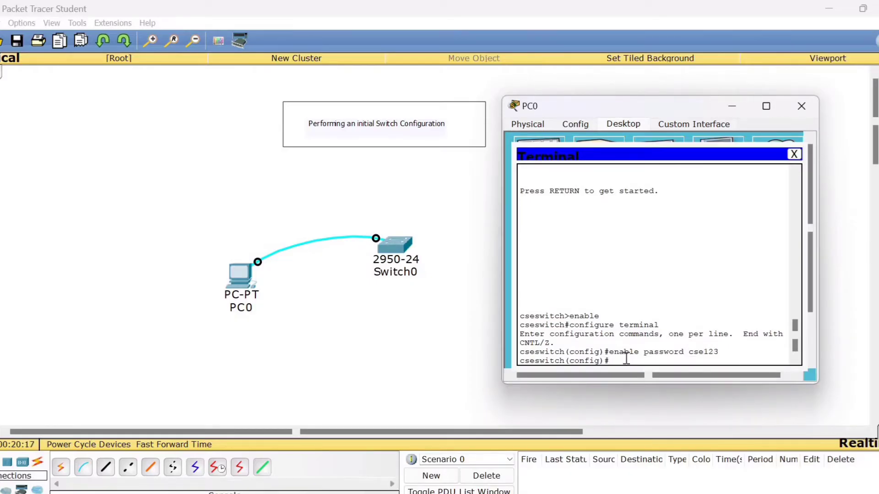
type("exit")
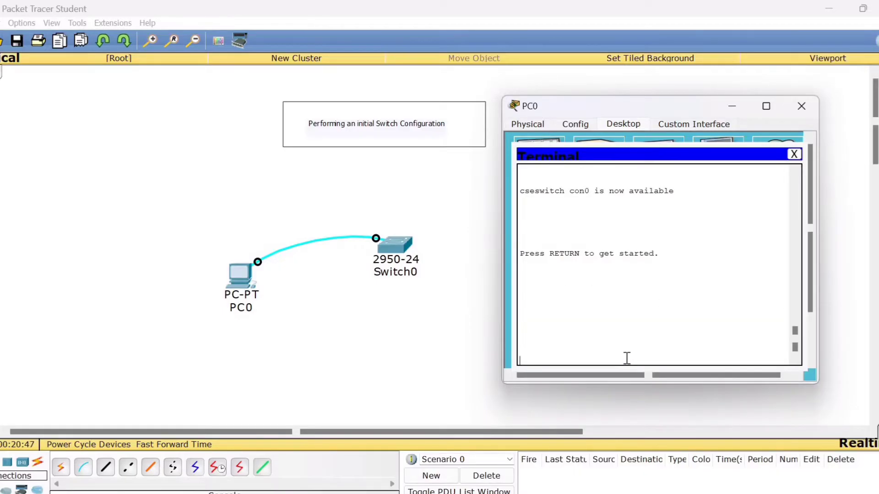
- Run enable on cseswitch and supply the enable password to reach cseswitch#
key("Return")
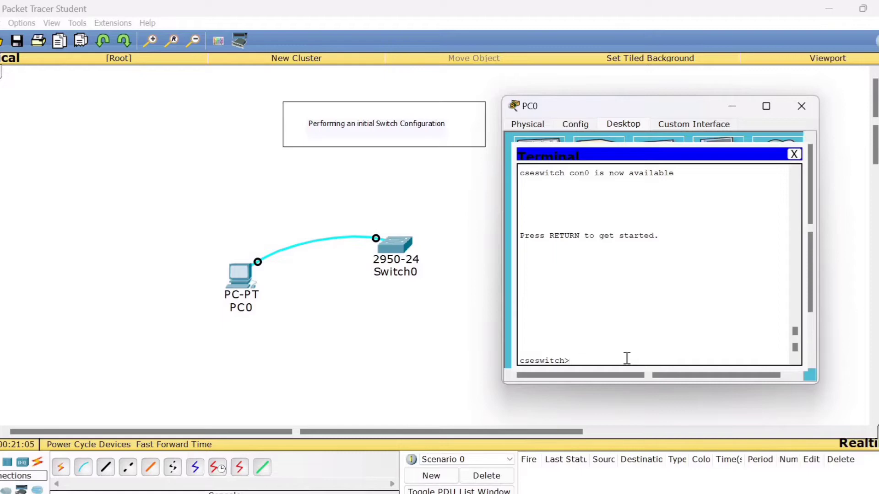
type("e")
key("BackSpace")
type("enable")
key("Return")
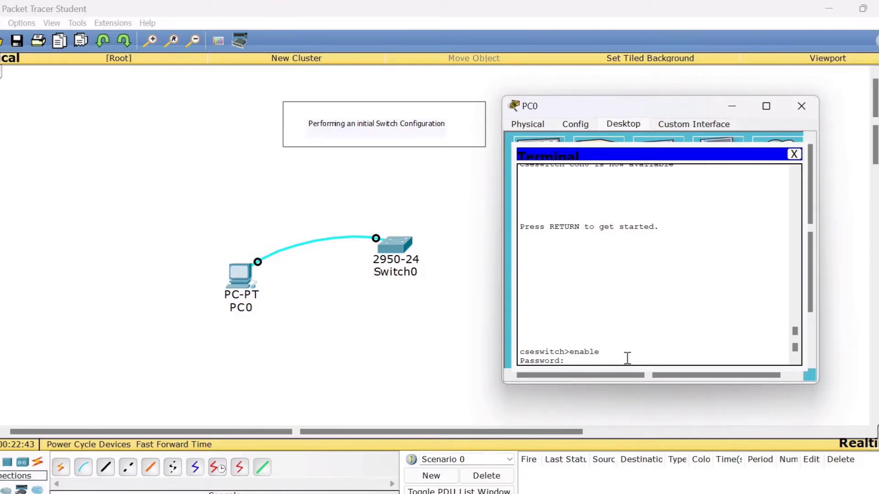
key("Return")
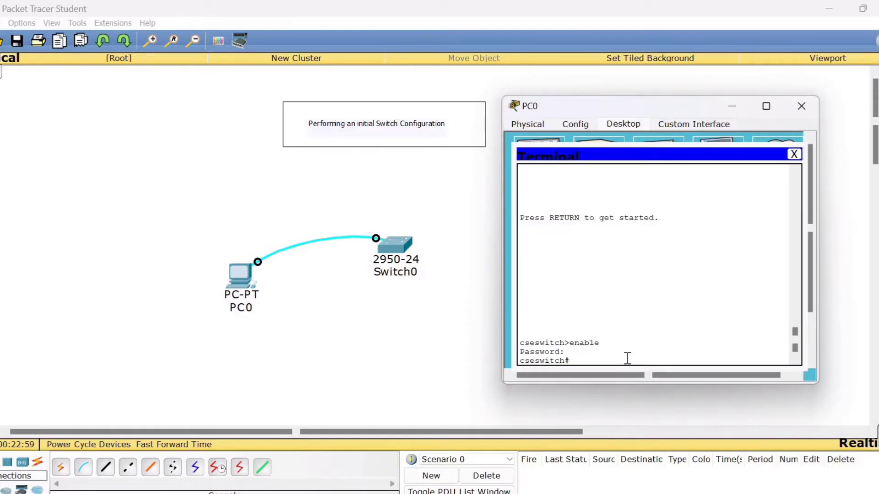
- Enter global configuration mode on cseswitch, retyping the misspelled configure terminal command
type("congigure terminal")
key("Return")
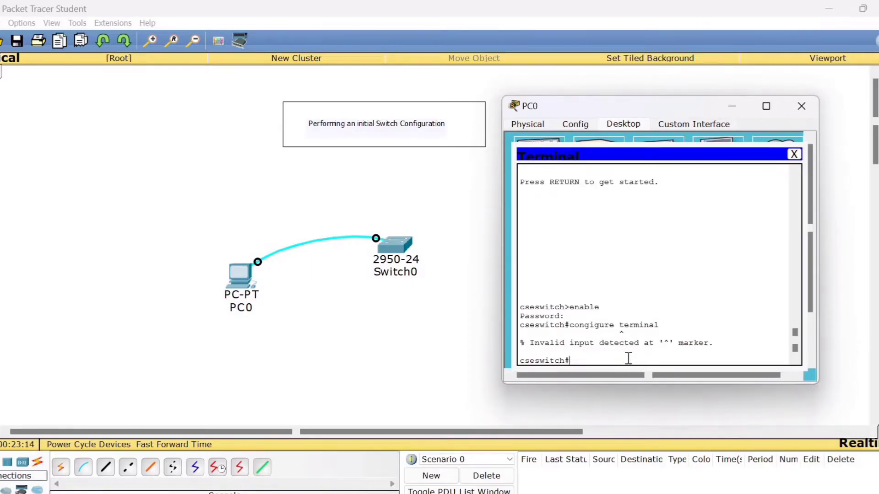
type("configure terminal")
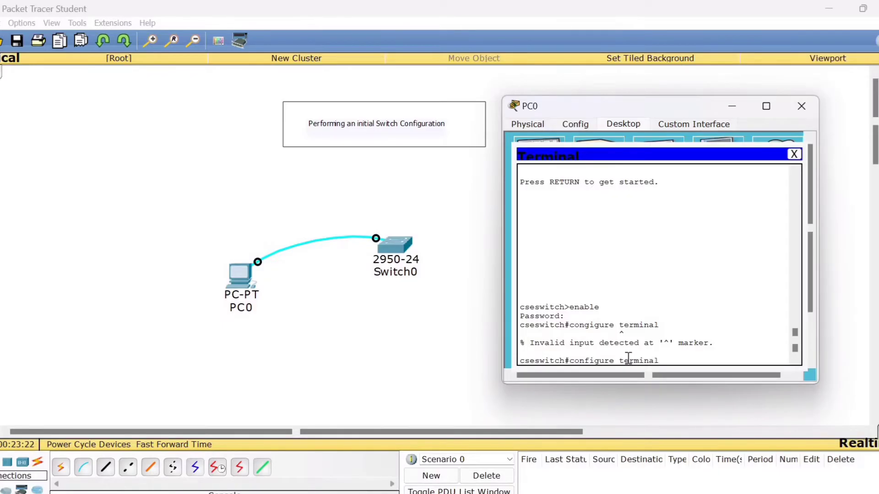
key("Return")
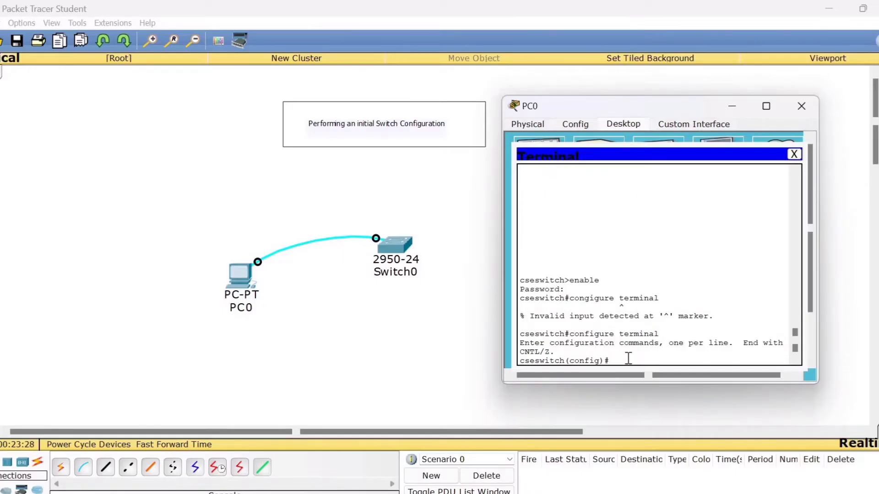
- Set an enable secret on cseswitch
type("enable secret cse12345")
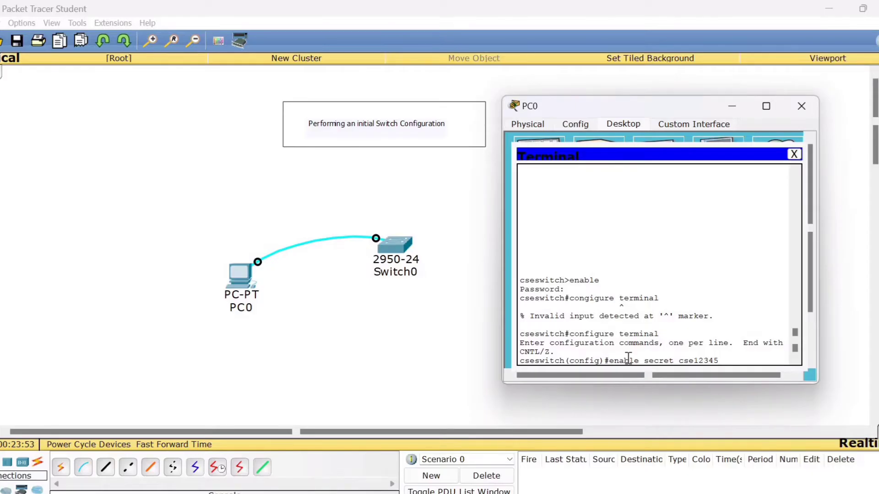
key("Return")
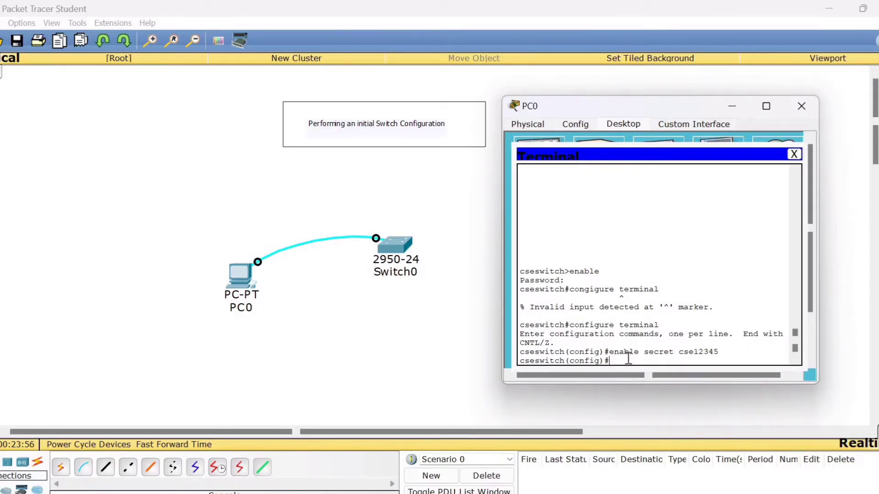
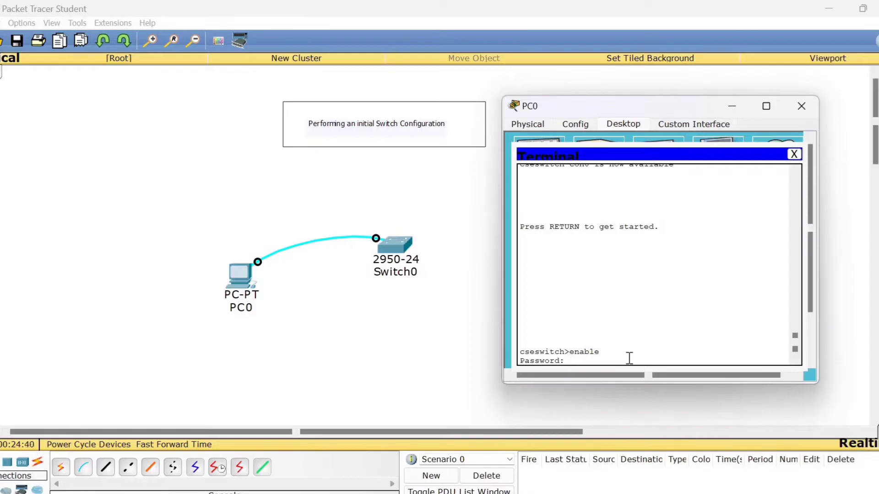
- Enter Switch0's enable password, retrying until it is accepted at the cseswitch# prompt
key("Return")
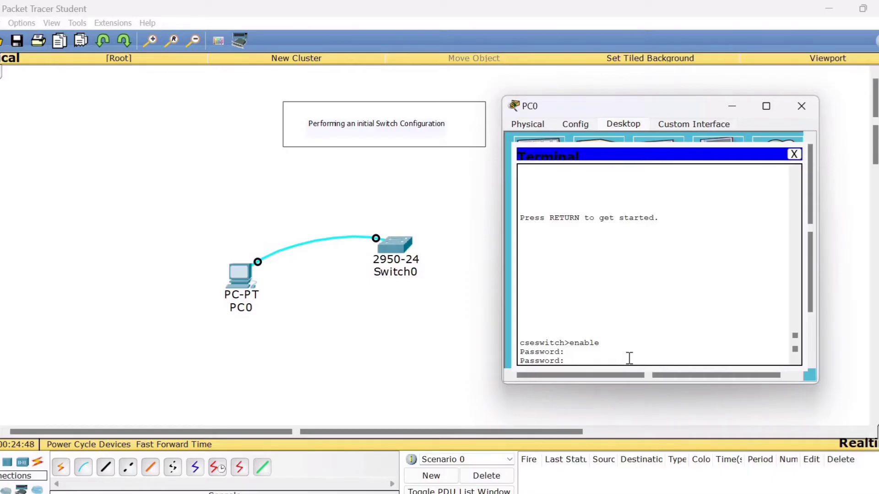
key("Return")
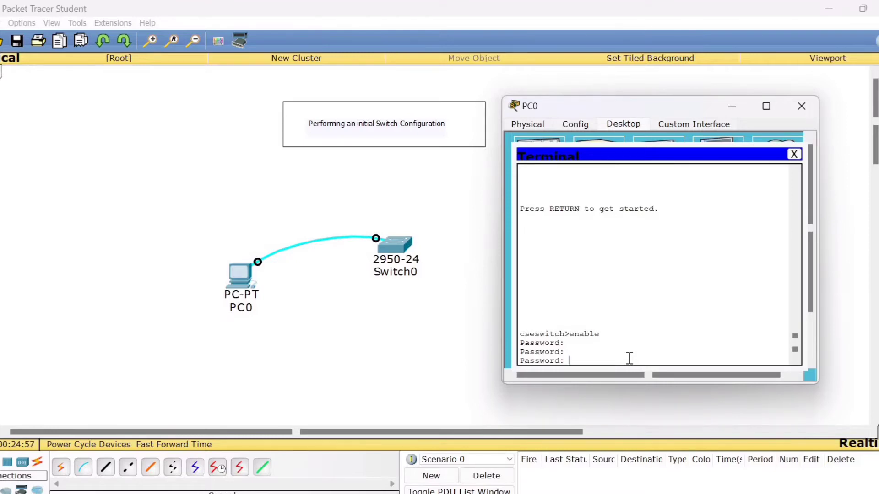
key("Return")
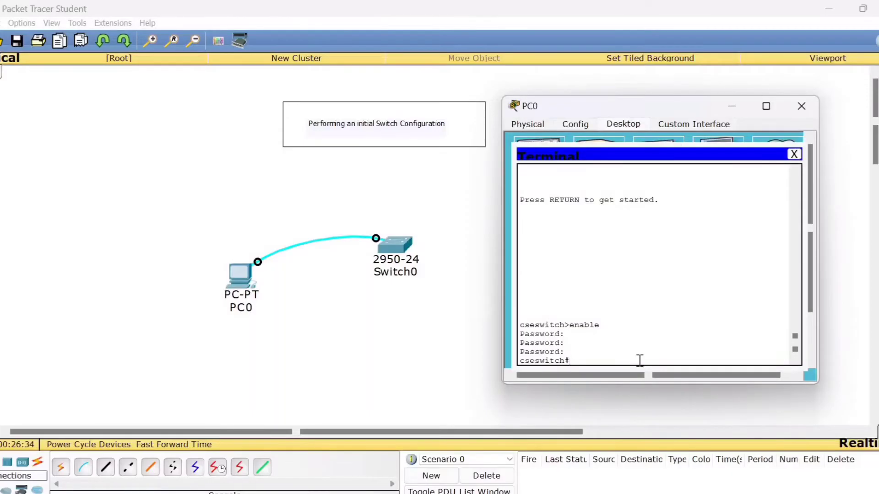
key("Return")
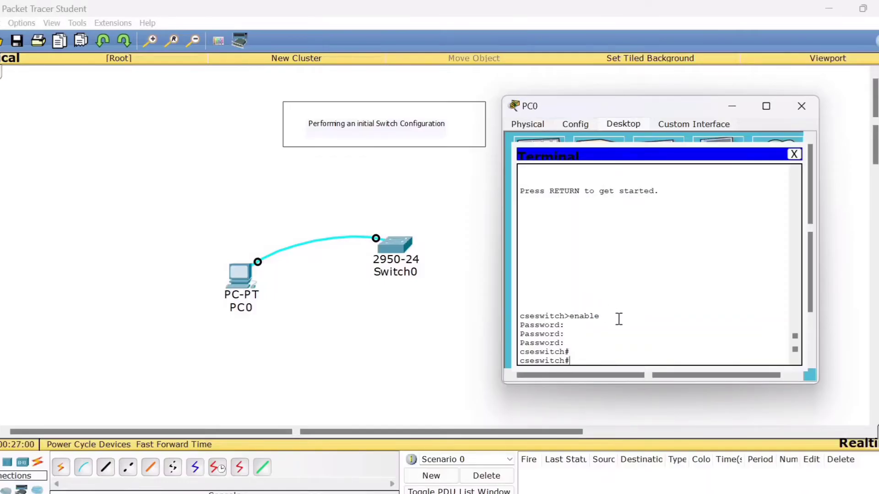
- Enter global configuration mode and select line console 0
type("c")
type("ongig")
key("BackSpace")
key("BackSpace")
key("BackSpace")
type("figure termina")
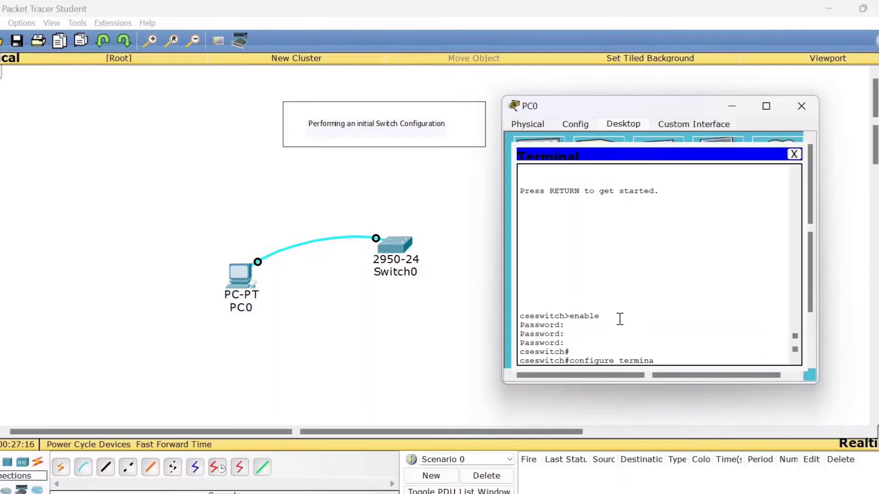
type("l")
key("Return")
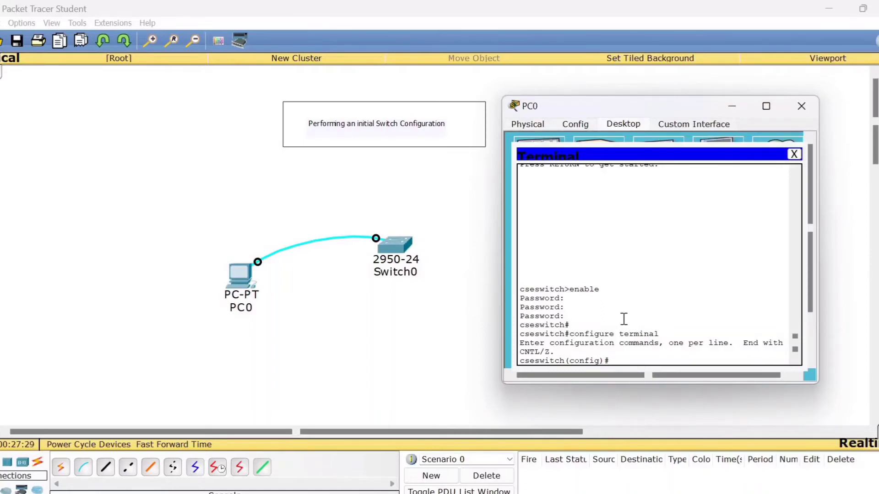
type("line console 0")
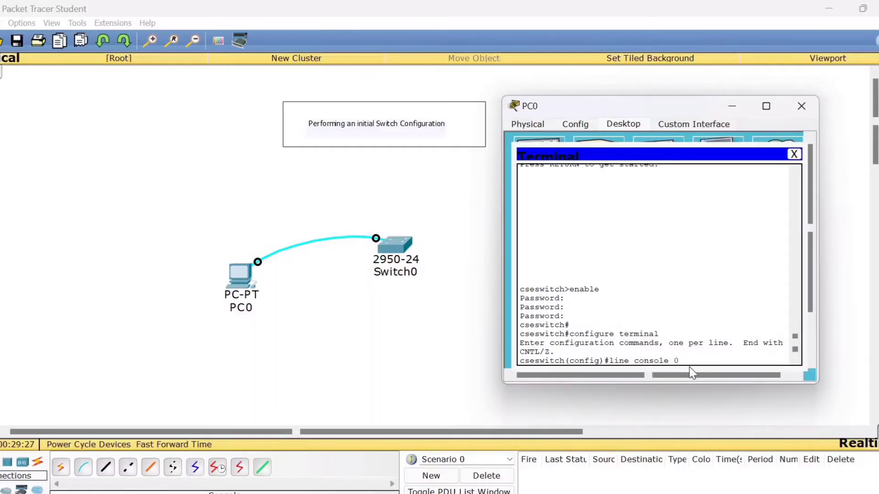
key("Return")
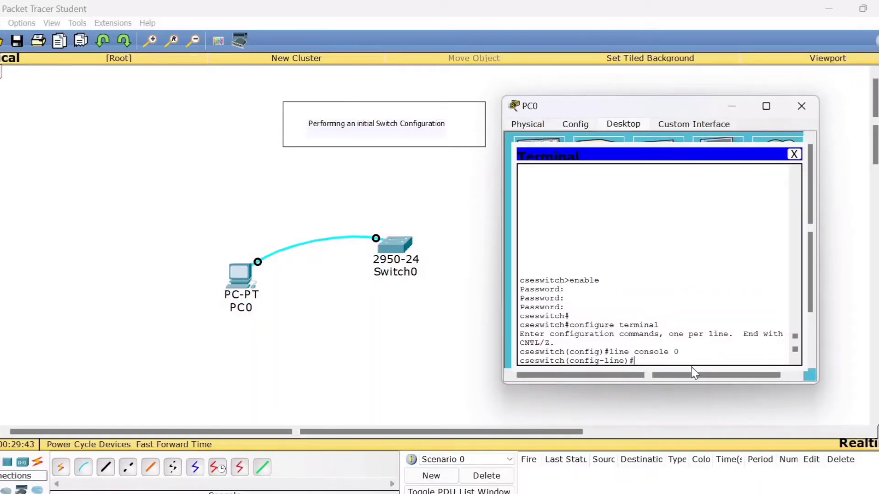
- Give console line 0 a password, require login, and exit back to cseswitch#
type("password csexyz")
key("Return")
type("logi")
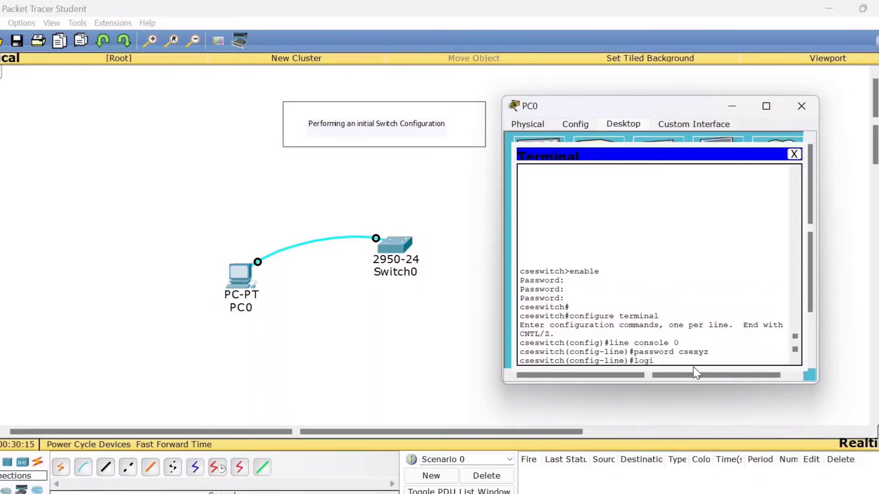
type("n")
key("Return")
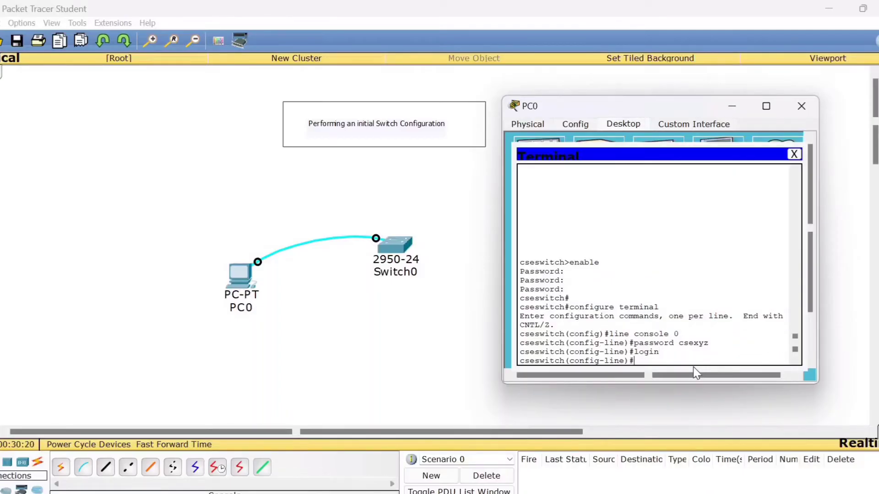
type("exit")
key("Return")
type("ex")
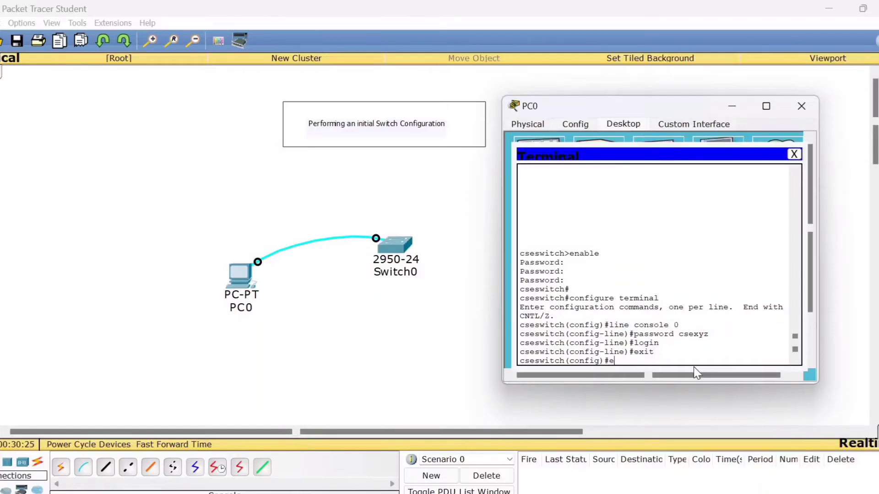
type("it")
key("Return")
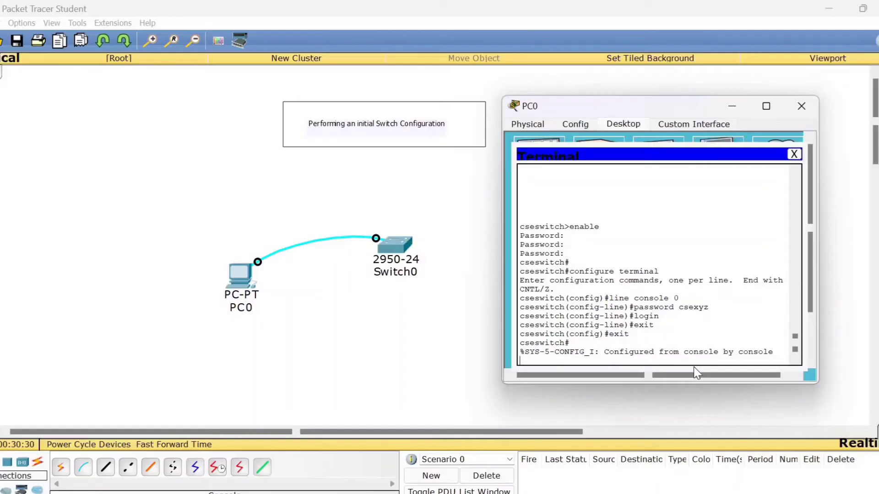
key("Return")
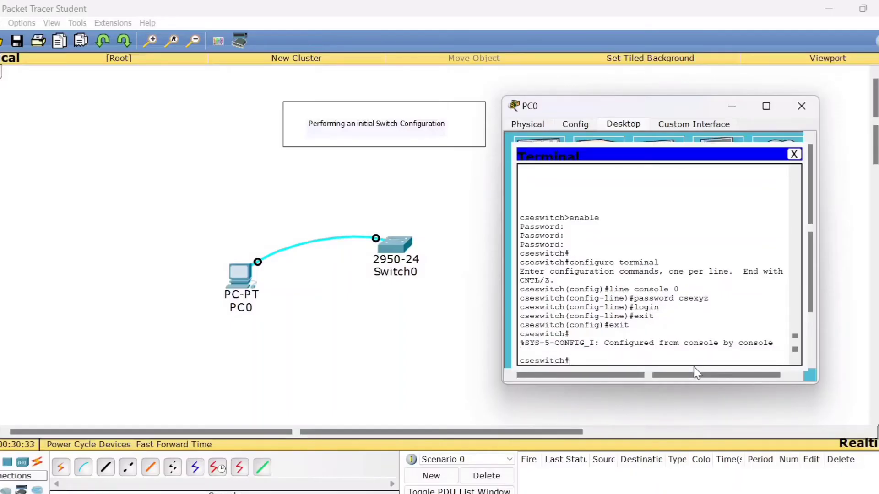
- Log out of Switch0, then log back in with the console password at User Access Verification
type("exit")
key("Return")
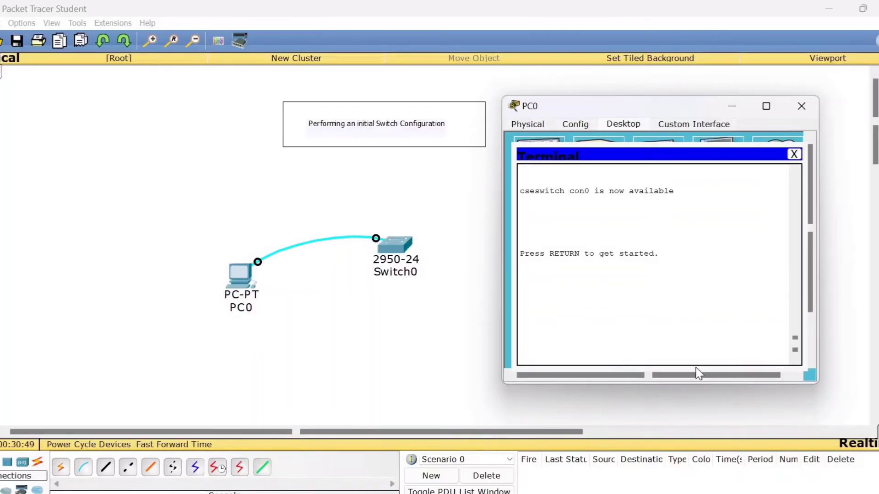
key("Return")
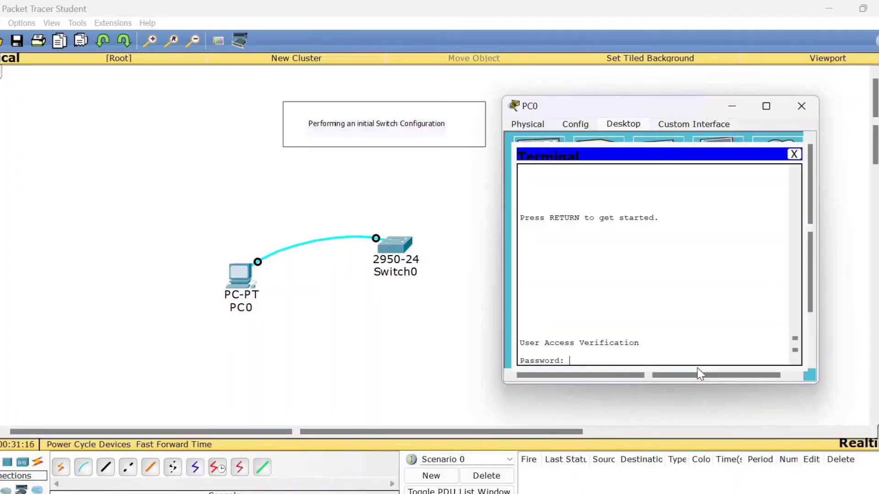
key("Return")
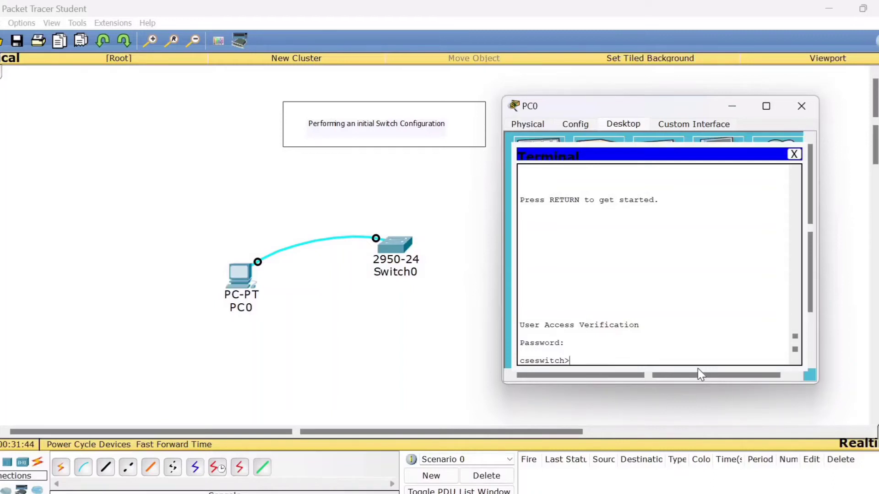
- Run enable with the enable password, then enter configure terminal at cseswitch(config)#
type("enable")
key("Return")
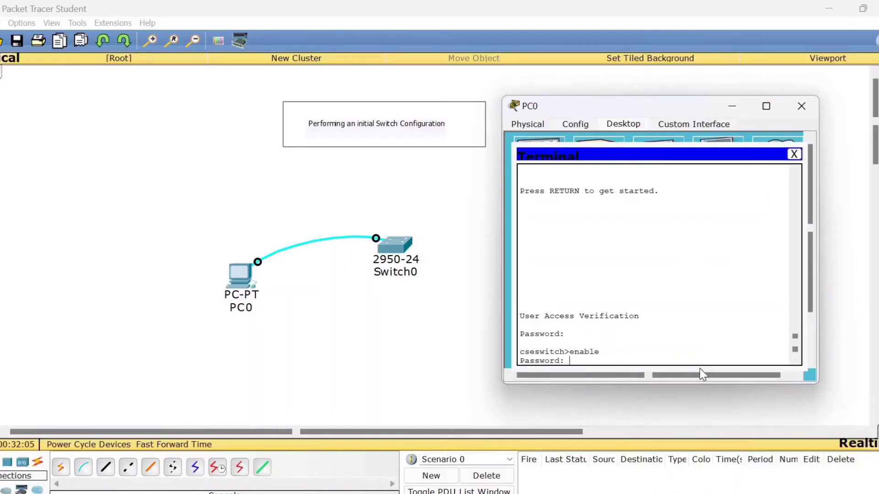
key("Return")
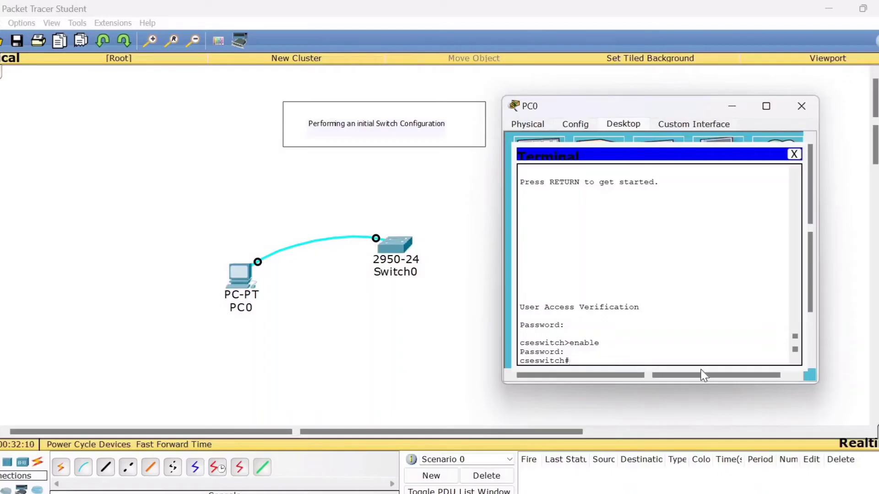
type("configure terminal")
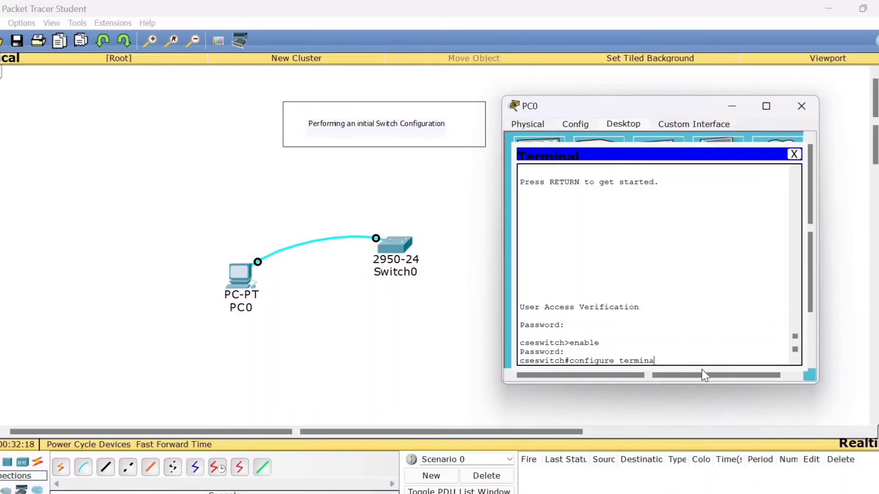
key("Return")
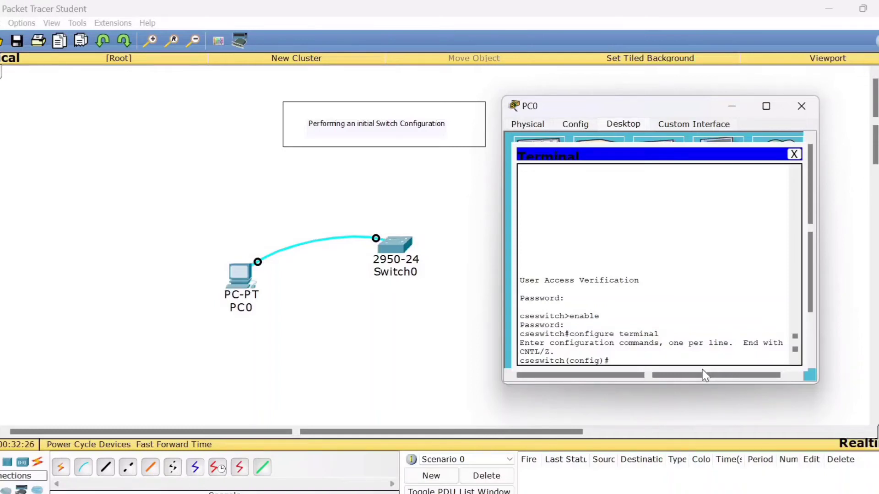
- Give line vty 0 15 a password with login required, then exit to end the session
type("lin")
type("e vty 0 15")
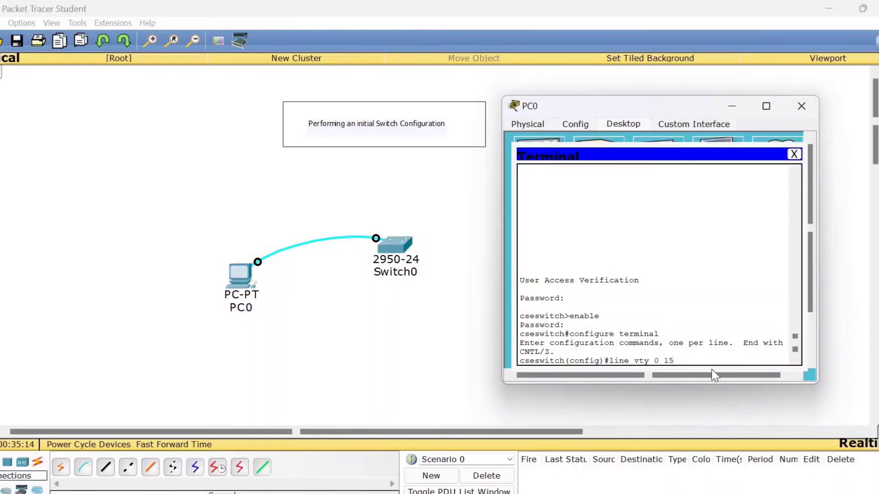
key("Return")
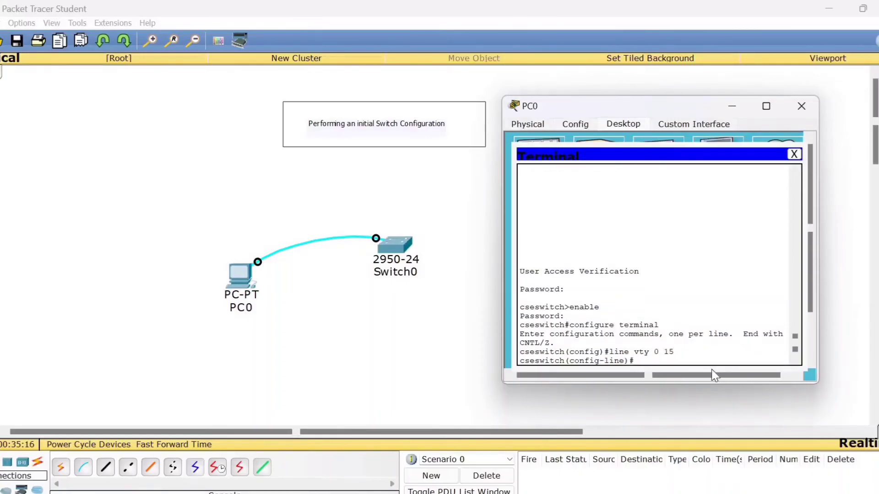
type("password cse")
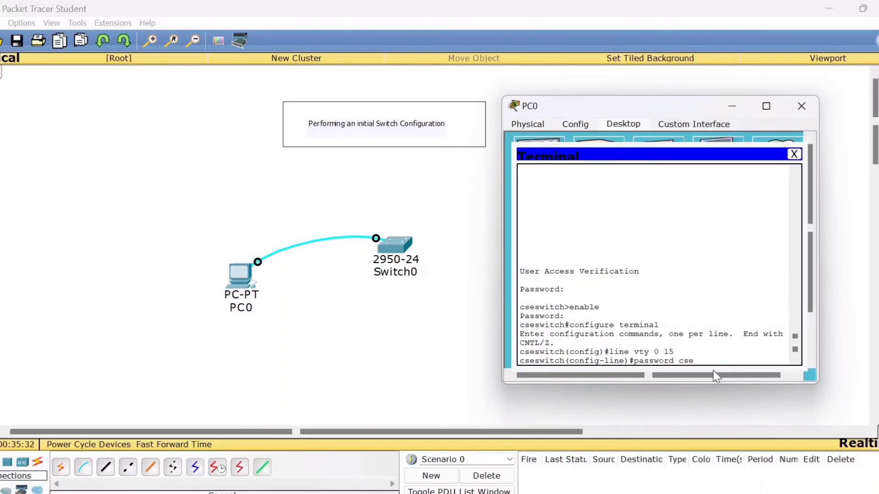
type("pqr")
key("Return")
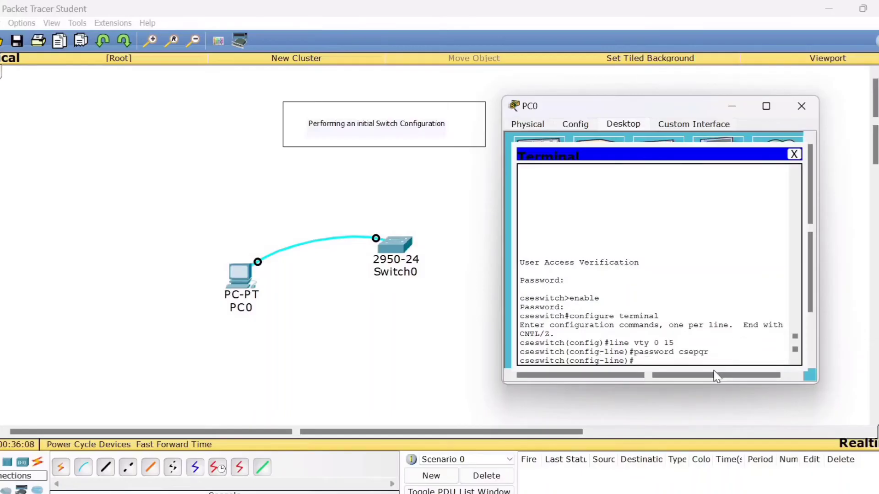
type("login")
key("Return")
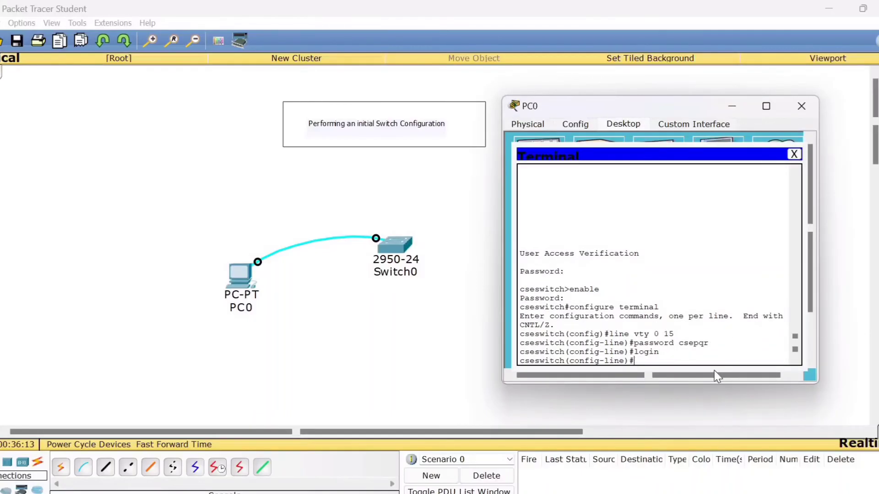
type("exit")
key("Return")
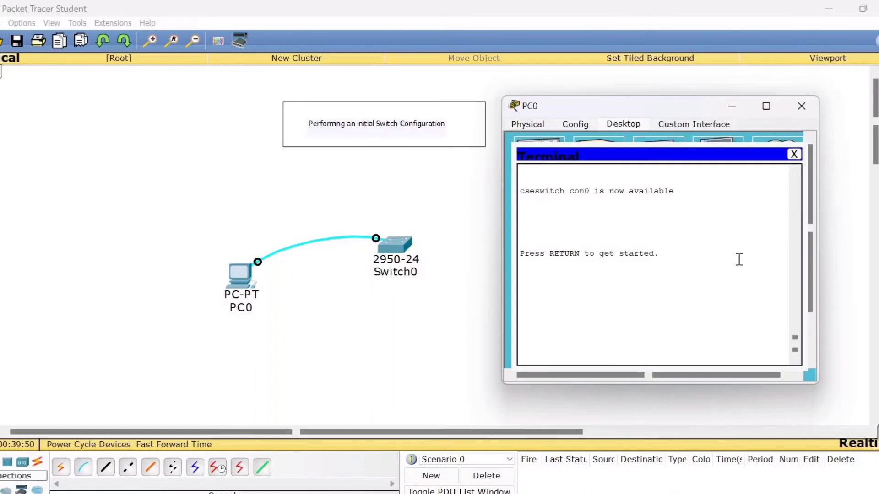
- Log into Switch0 with the console password, then run enable with the enable password
key("Return")
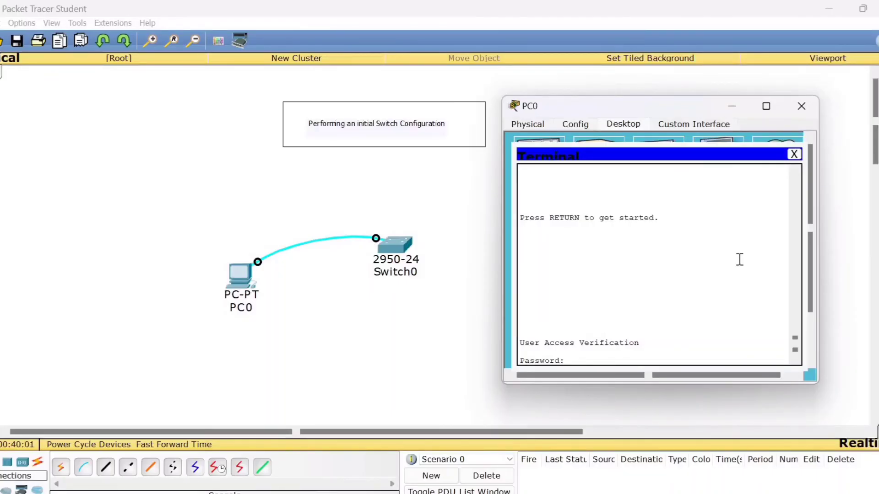
key("Return")
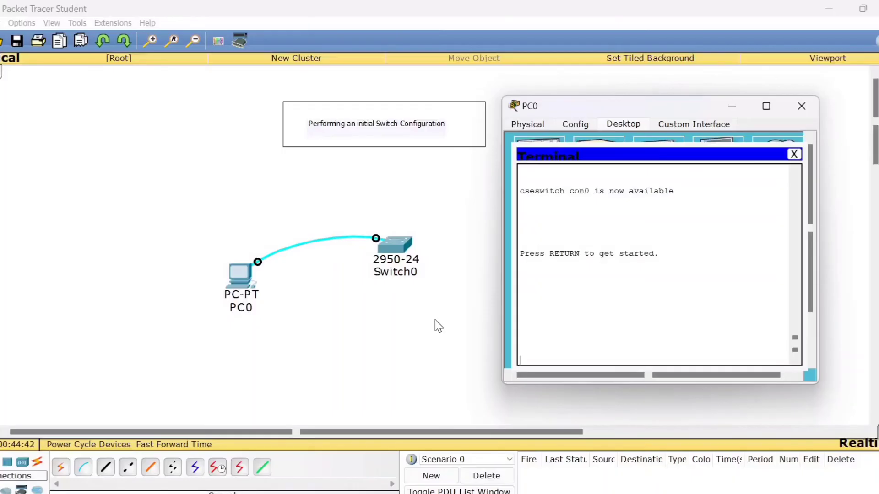
key("Return")
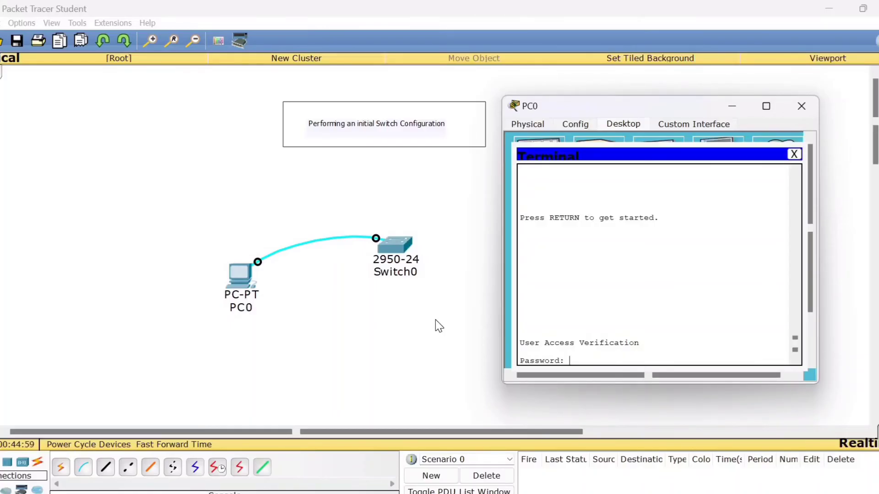
key("Return")
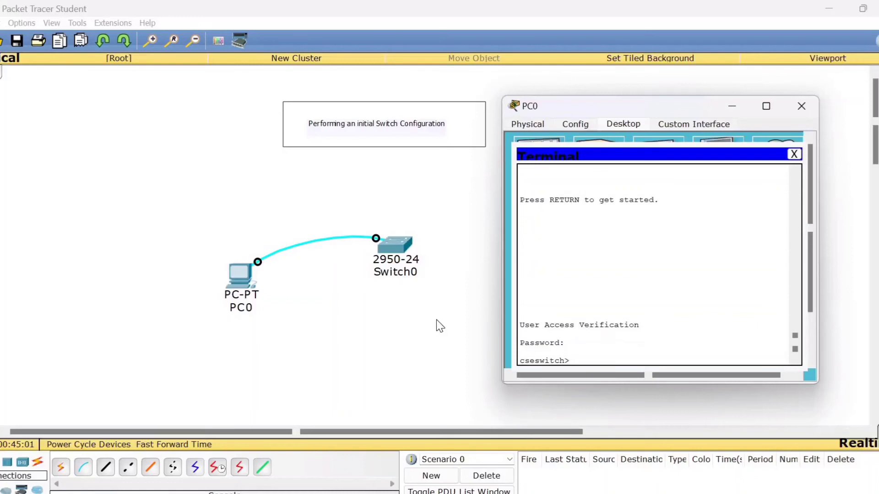
type("enable")
key("Return")
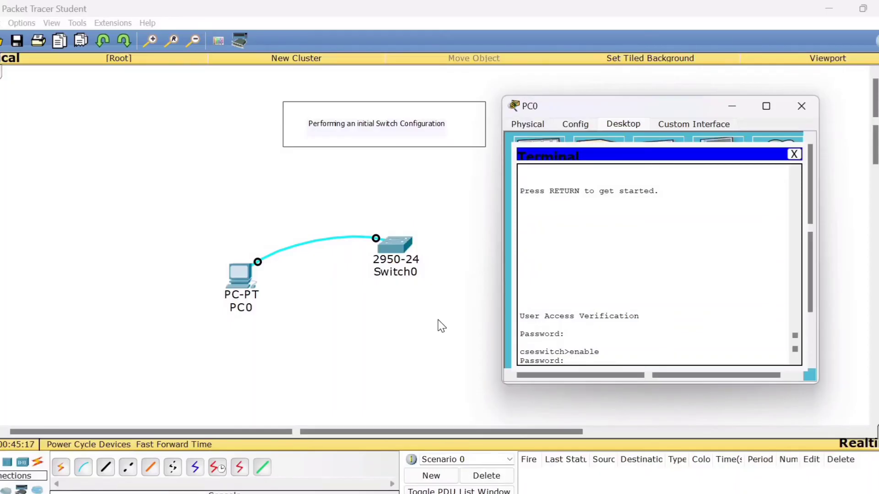
key("Return")
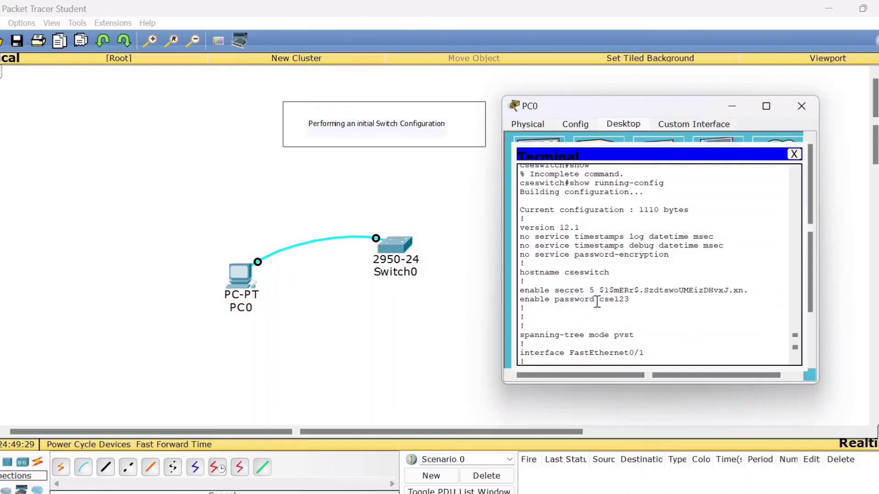
- Highlight the enable secret hash and the plain enable password lines in the running-config
double_click(628, 299)
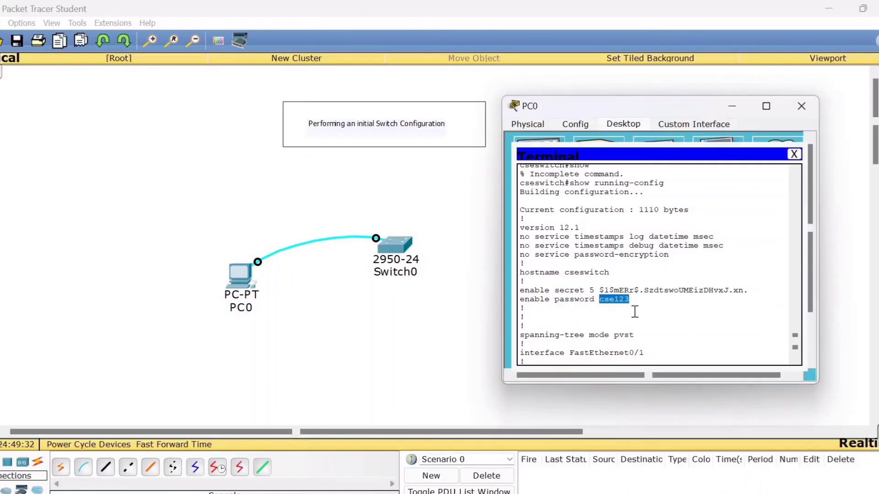
left_click(607, 299)
left_click_drag(600, 289, 767, 290)
left_click(651, 307)
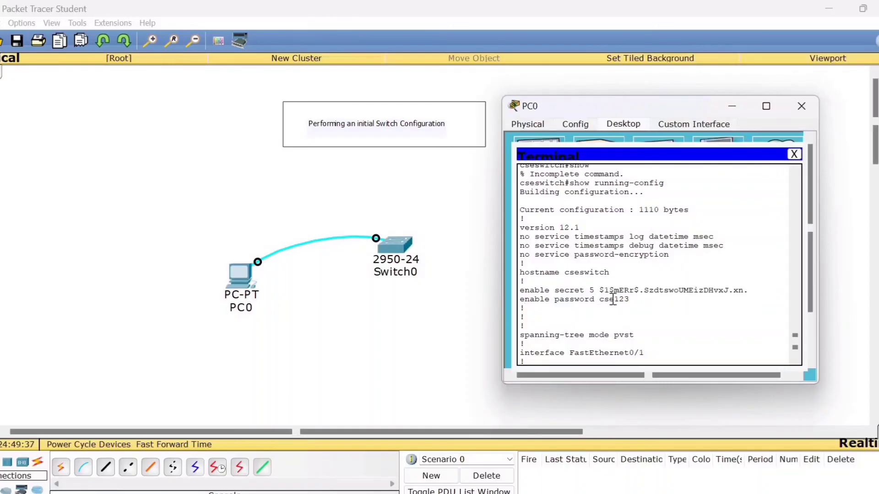
double_click(629, 300)
left_click(646, 317)
- Page through FastEthernet0/1–0/24 and Vlan1 down to the line con 0 section
scroll(649, 317, "down", 1)
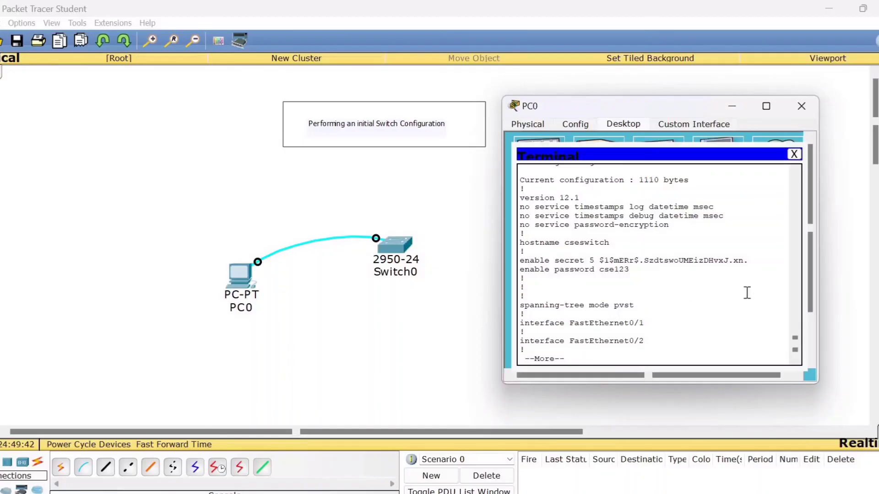
key("Return")
key("Return")
key("Return")
key("Return")
key("Return")
key("Return")
key("Return")
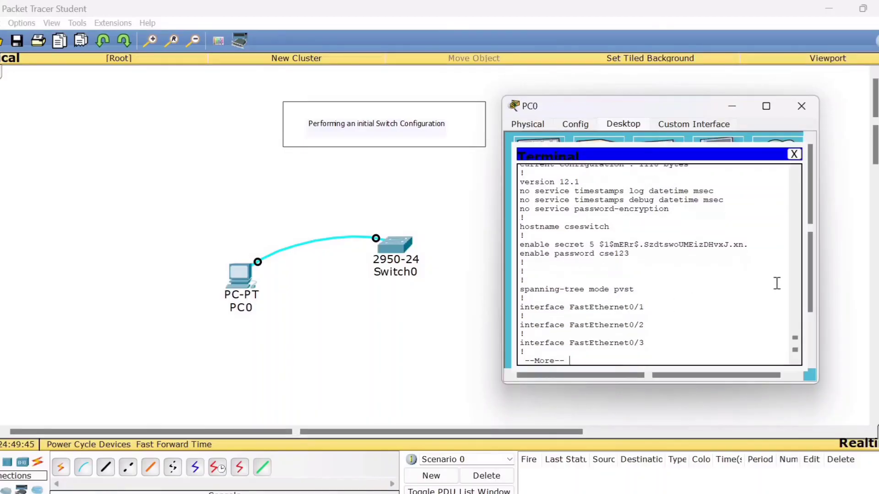
key("Return")
key("Return")
key("Return")
key("Return")
key("Return")
key("Return")
key("Return")
key("Return")
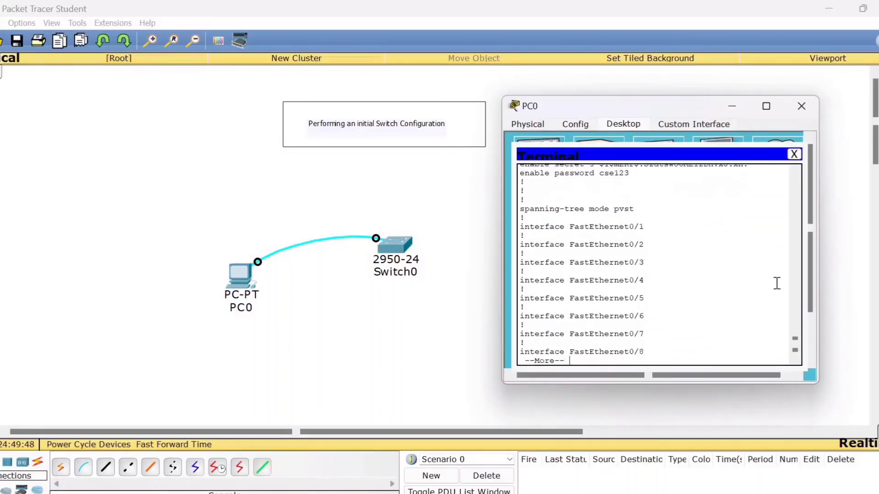
key("Return")
key("Return")
key("Return")
key("Return")
key("Return")
key("Return")
key("Return")
key("Return")
key("Return")
key("Return")
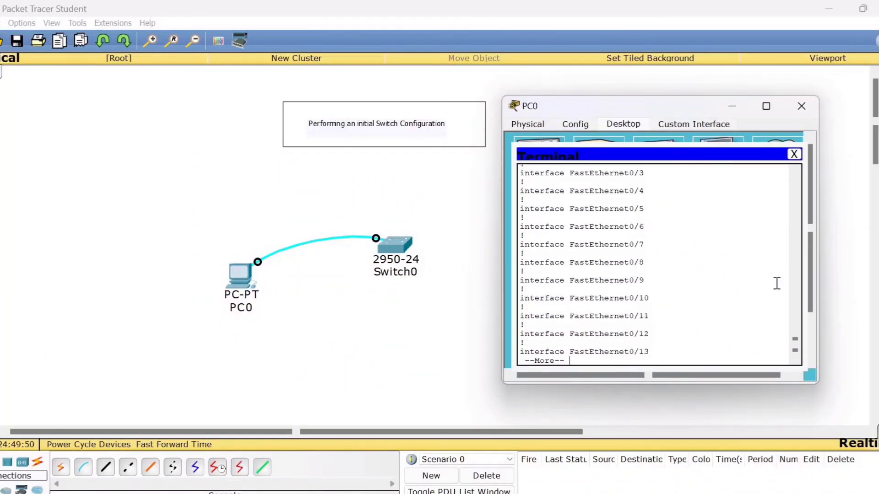
key("Return")
key("Return")
key("Return")
key("Return")
key("Return")
key("Return")
key("Return")
key("Return")
key("Return")
key("Return")
key("Return")
key("Return")
key("Return")
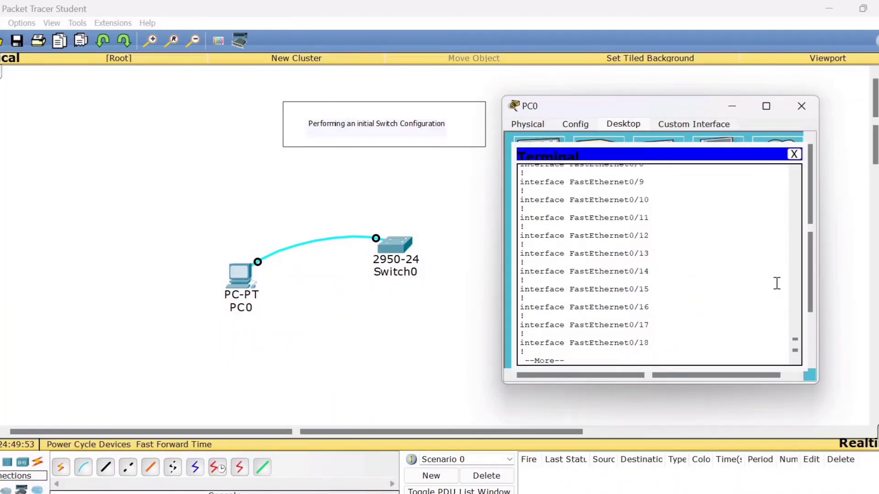
key("Return")
key("Return")
key("Return")
key("Return")
key("Return")
key("Return")
key("Return")
key("Return")
key("Return")
key("Return")
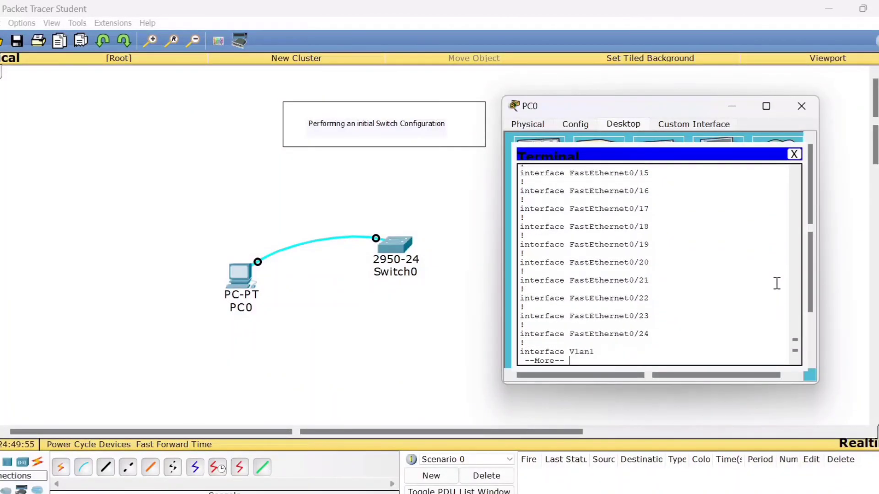
key("Return")
key("Return")
key("Return")
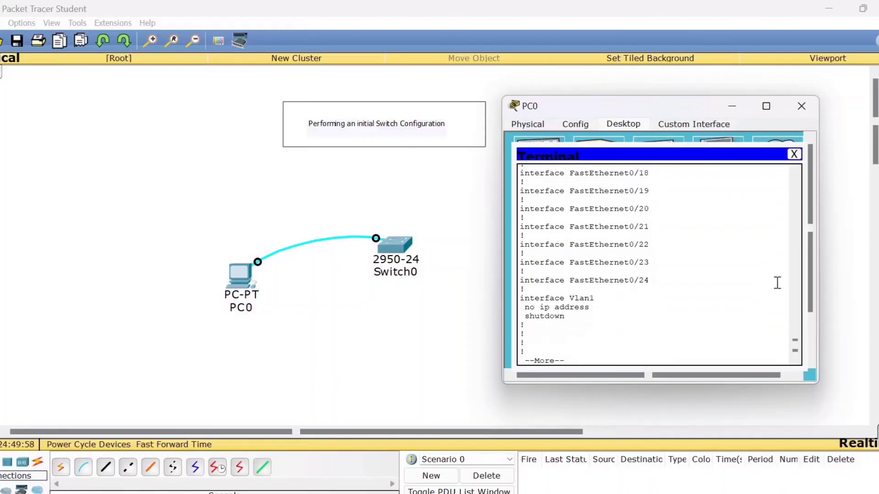
key("Return")
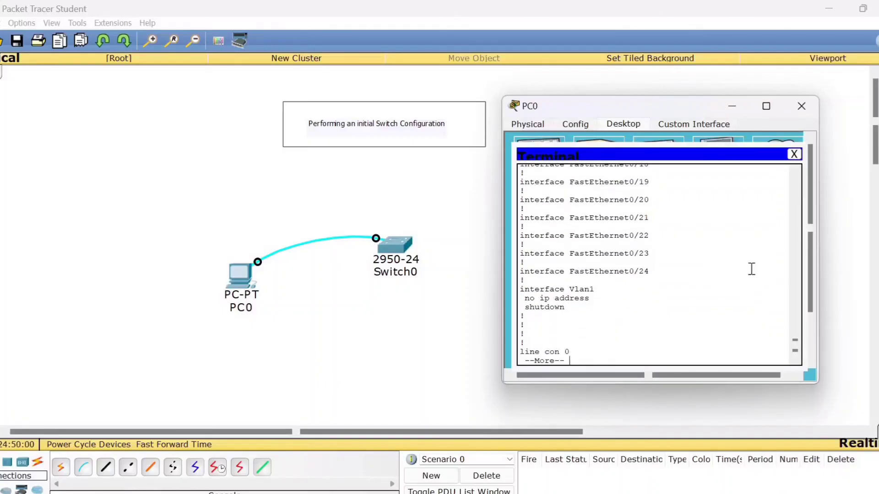
- Page to end, confirming password and login on line con 0, vty 0 4 and vty 5 15
key("Return")
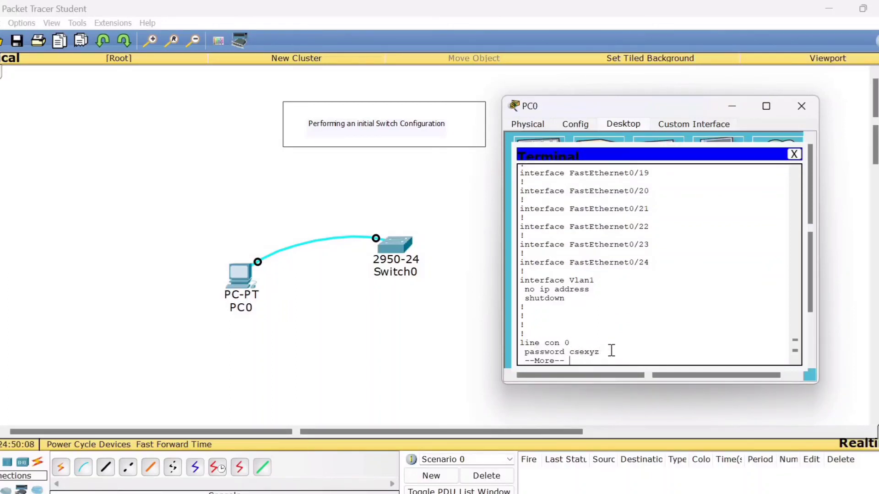
key("Return")
key("Return")
key("Return")
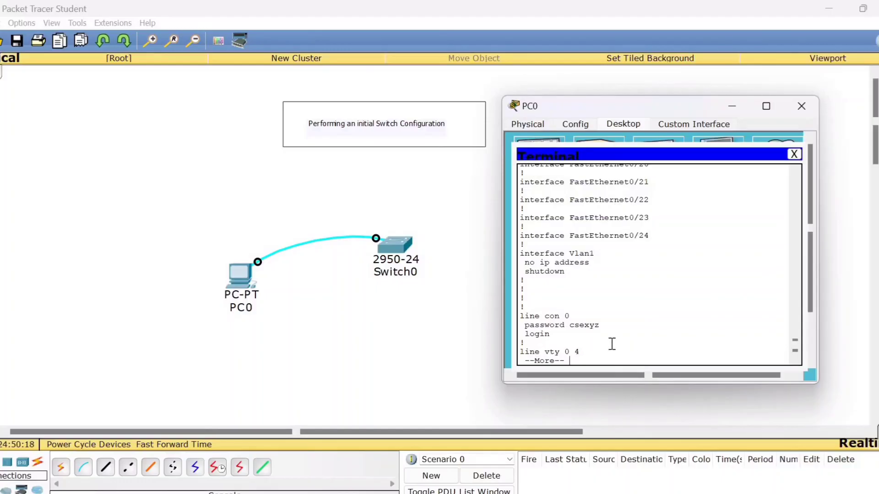
key("Return")
key("Return")
key("Return")
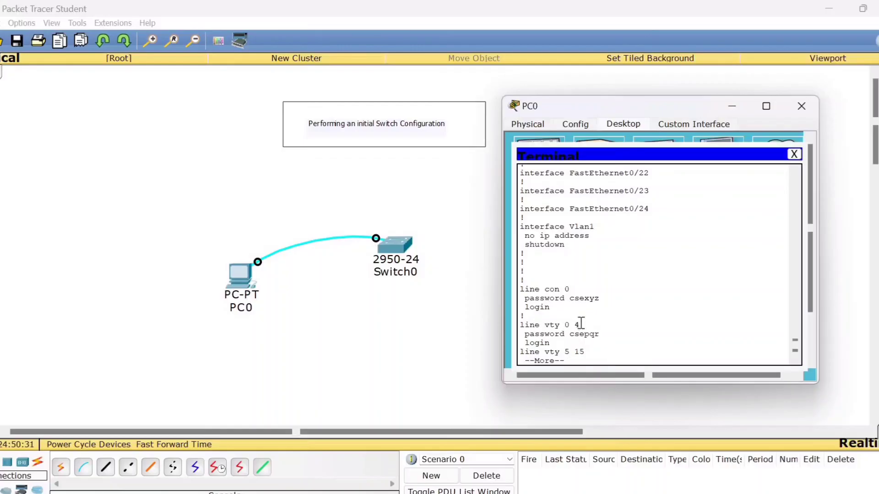
key("Return")
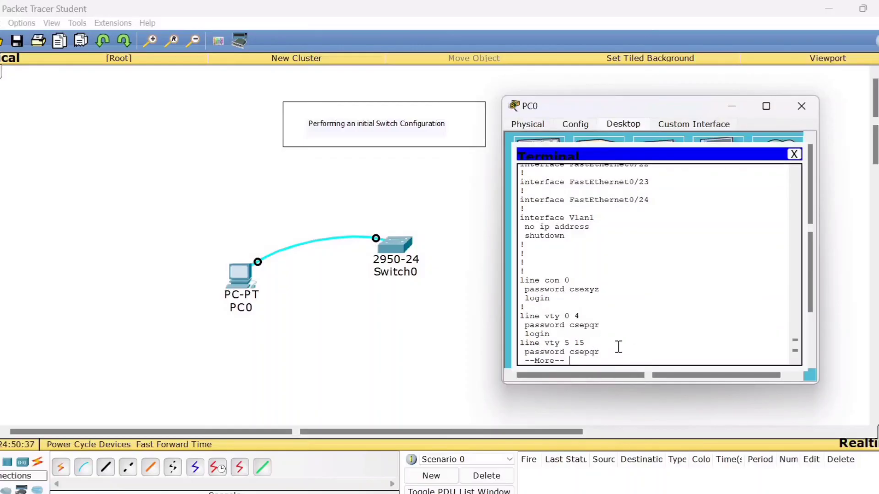
key("Return")
key("Return")
key("Return")
key("Return")
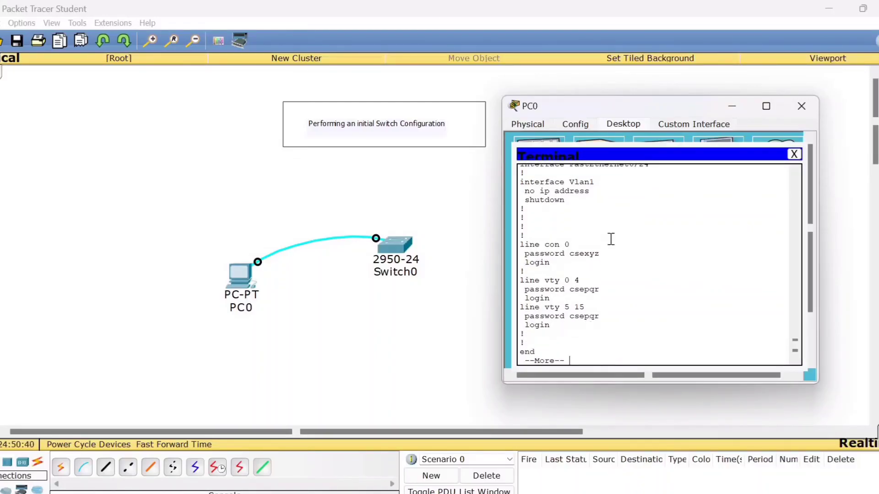